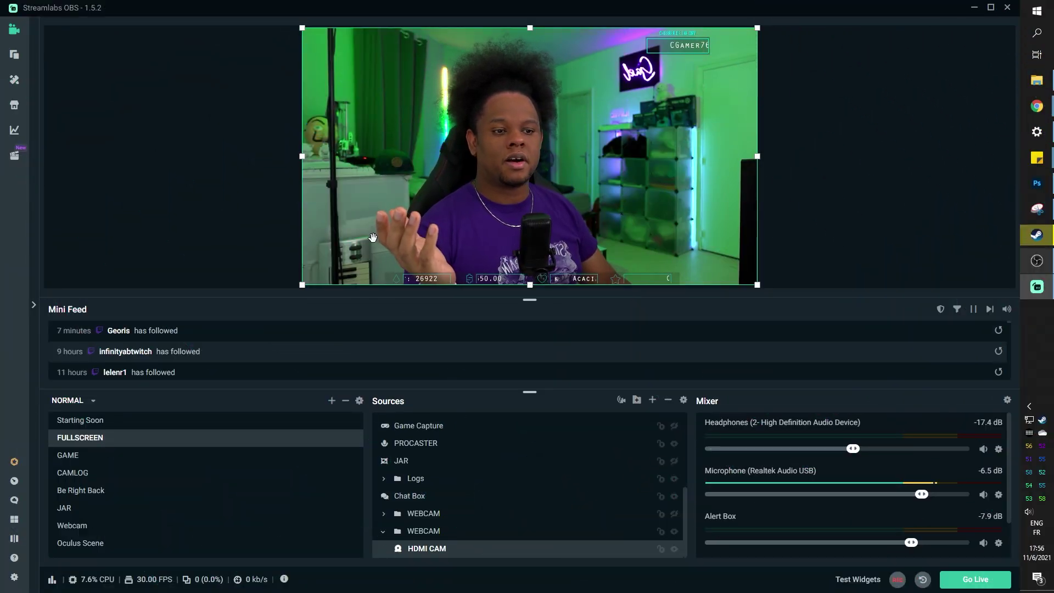
Step: Select the full-width source on the canvas and review the Output settings page
{"action": "left_click", "coordinate": [221, 188]}
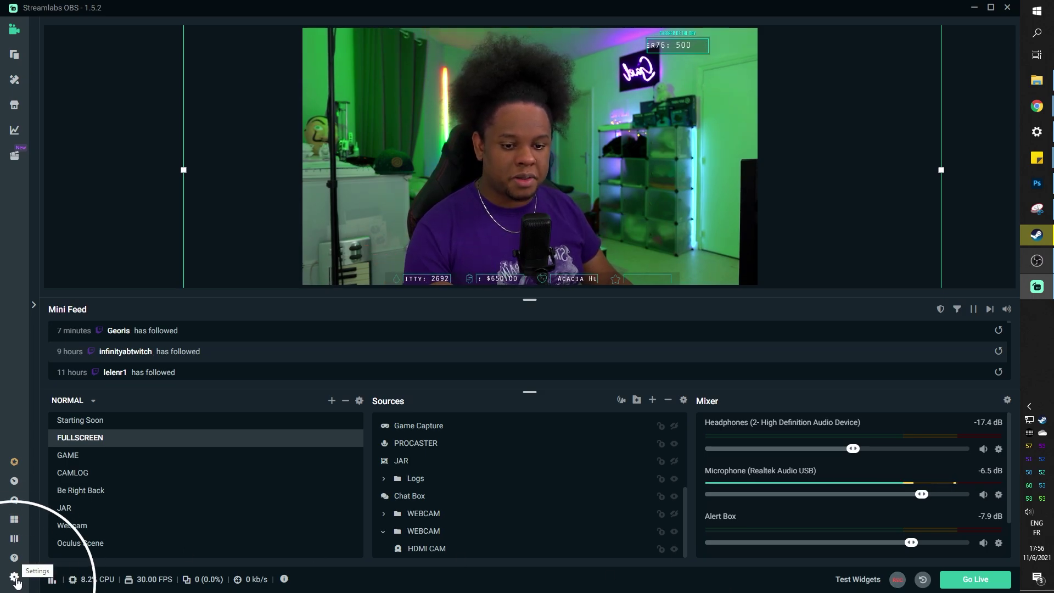
{"action": "left_click", "coordinate": [14, 576]}
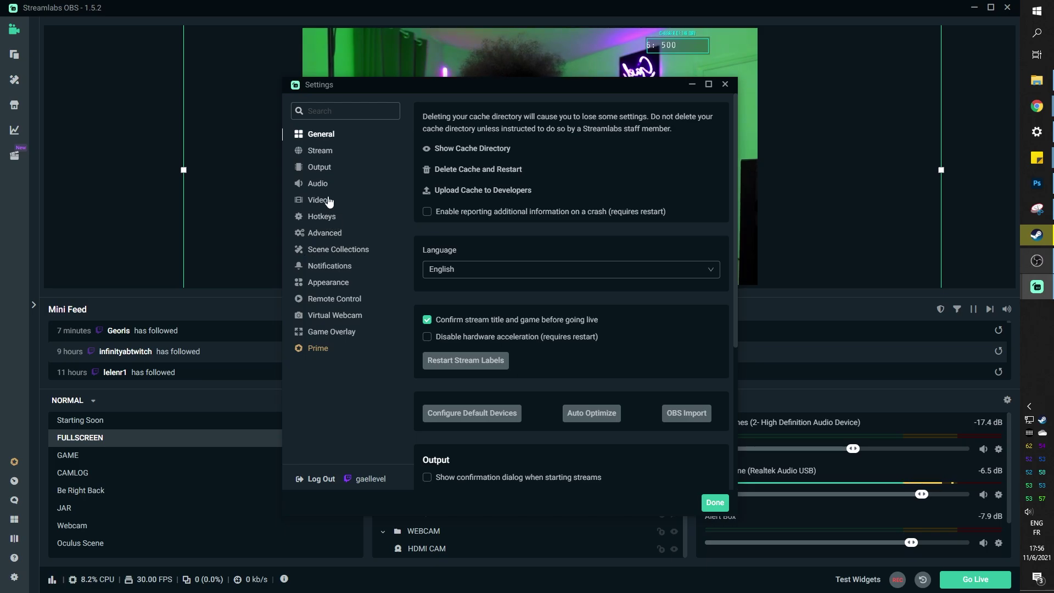
{"action": "left_click", "coordinate": [319, 167]}
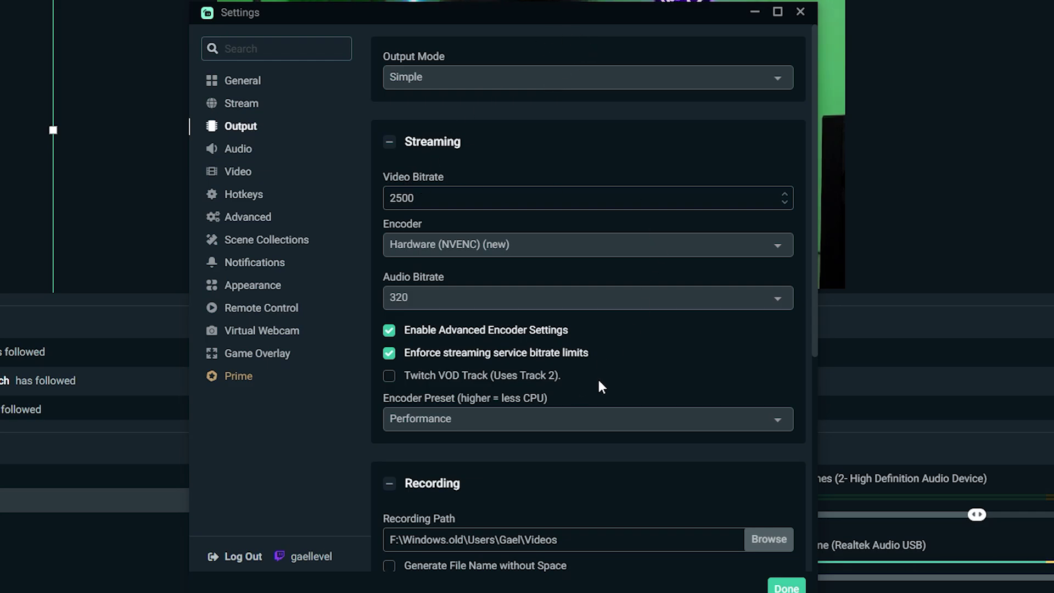
{"action": "scroll", "coordinate": [599, 381], "scroll_direction": "down", "scroll_amount": 5}
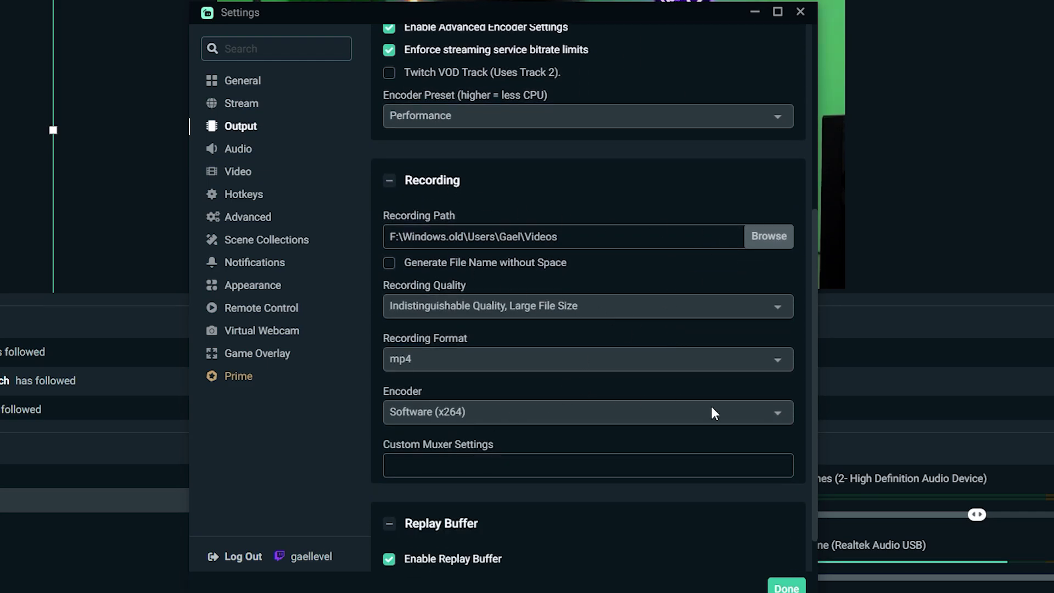
{"action": "scroll", "coordinate": [573, 431], "scroll_direction": "up", "scroll_amount": 5}
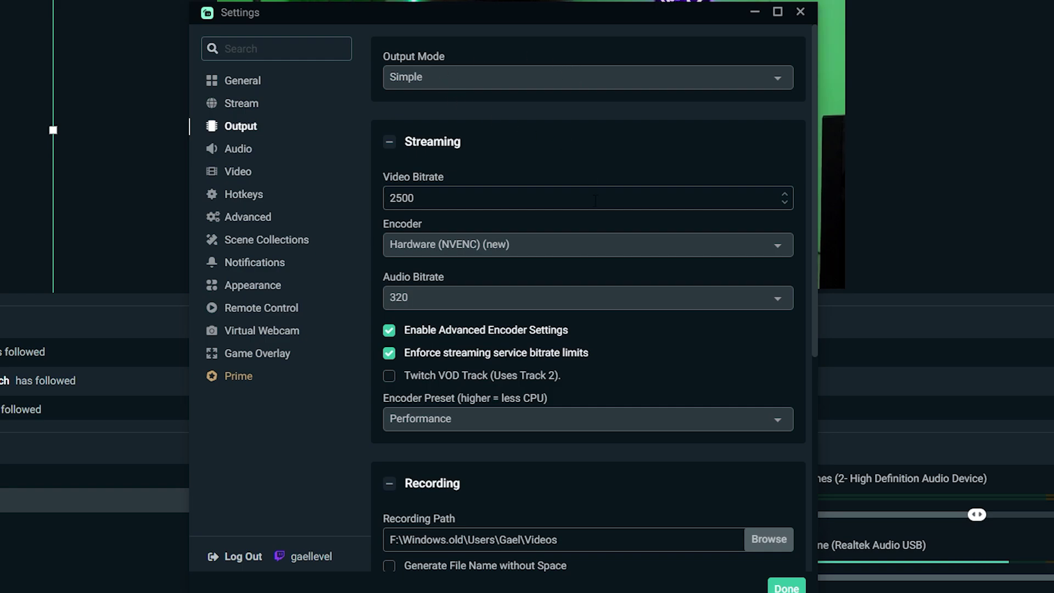
{"action": "scroll", "coordinate": [603, 236], "scroll_direction": "down", "scroll_amount": 5}
{"action": "scroll", "coordinate": [610, 263], "scroll_direction": "up", "scroll_amount": 1}
{"action": "scroll", "coordinate": [522, 307], "scroll_direction": "up", "scroll_amount": 2}
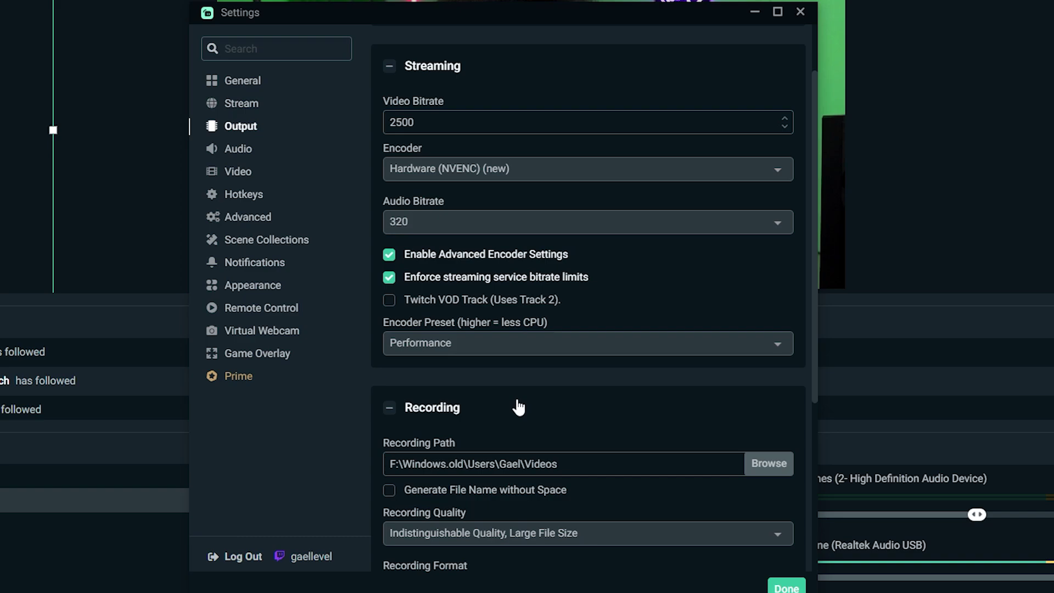
Step: Check the Video resolution and frame-rate, keep Output mode on Simple, and close Settings
{"action": "left_click", "coordinate": [236, 172]}
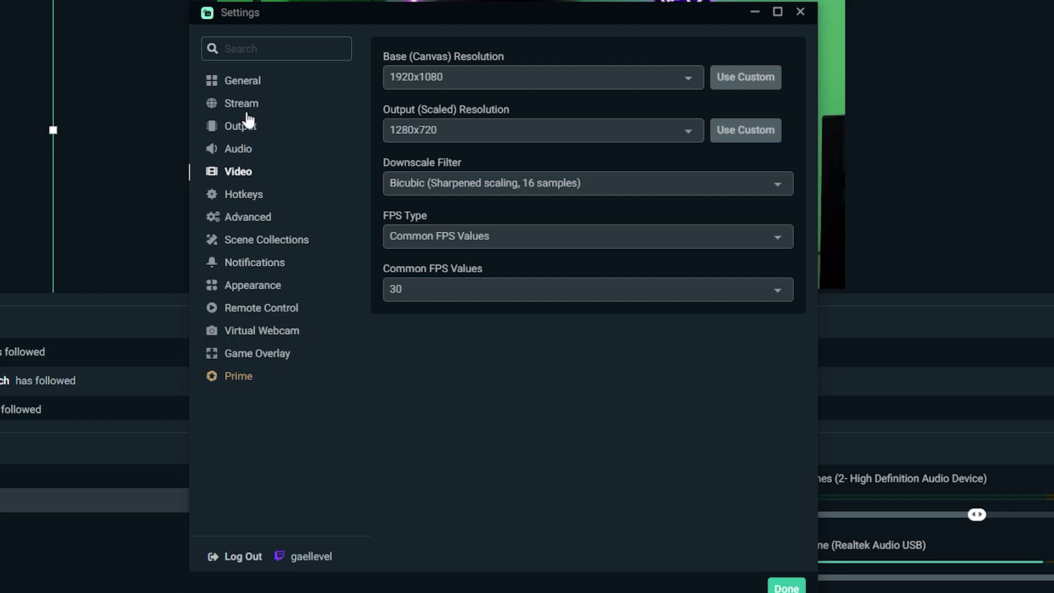
{"action": "left_click", "coordinate": [248, 127]}
{"action": "left_click", "coordinate": [773, 81]}
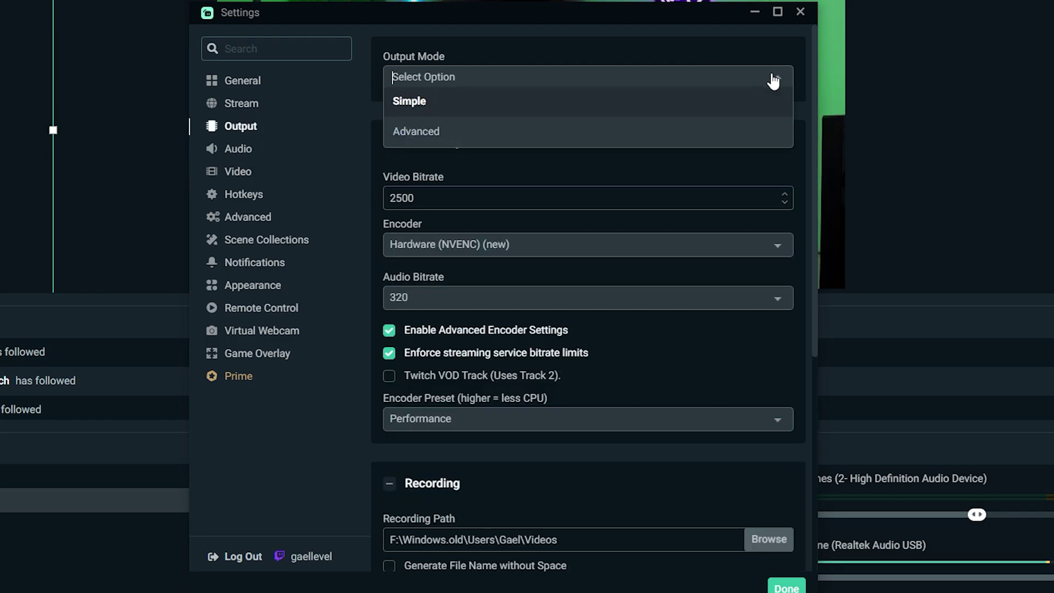
{"action": "left_click", "coordinate": [774, 101]}
{"action": "left_click", "coordinate": [800, 13]}
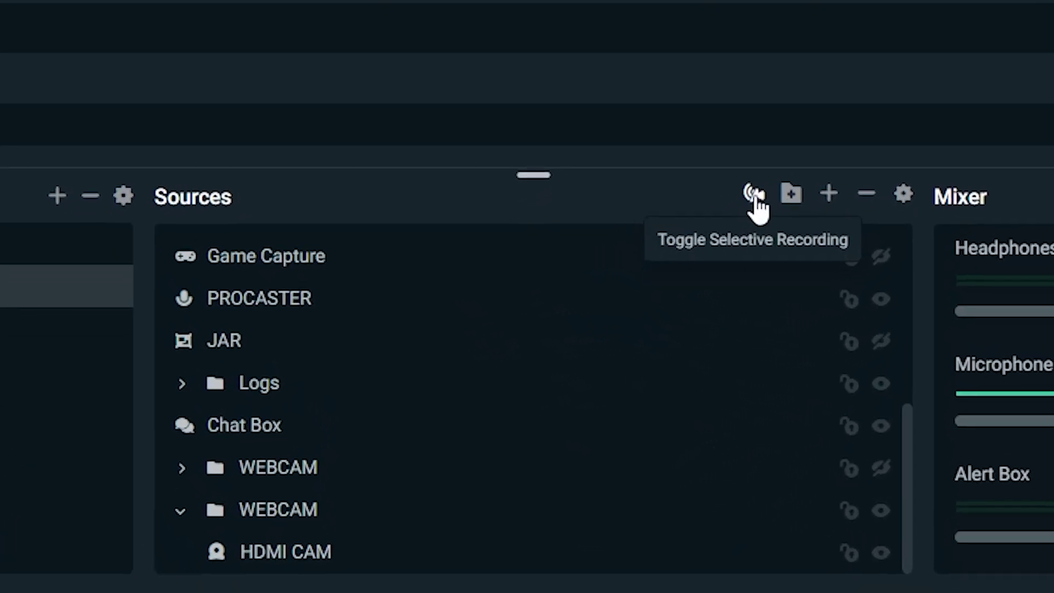
Step: Turn on selective recording for sources and expand the left Stream Chat panel
{"action": "left_click", "coordinate": [682, 305]}
{"action": "scroll", "coordinate": [792, 302], "scroll_direction": "up", "scroll_amount": 7}
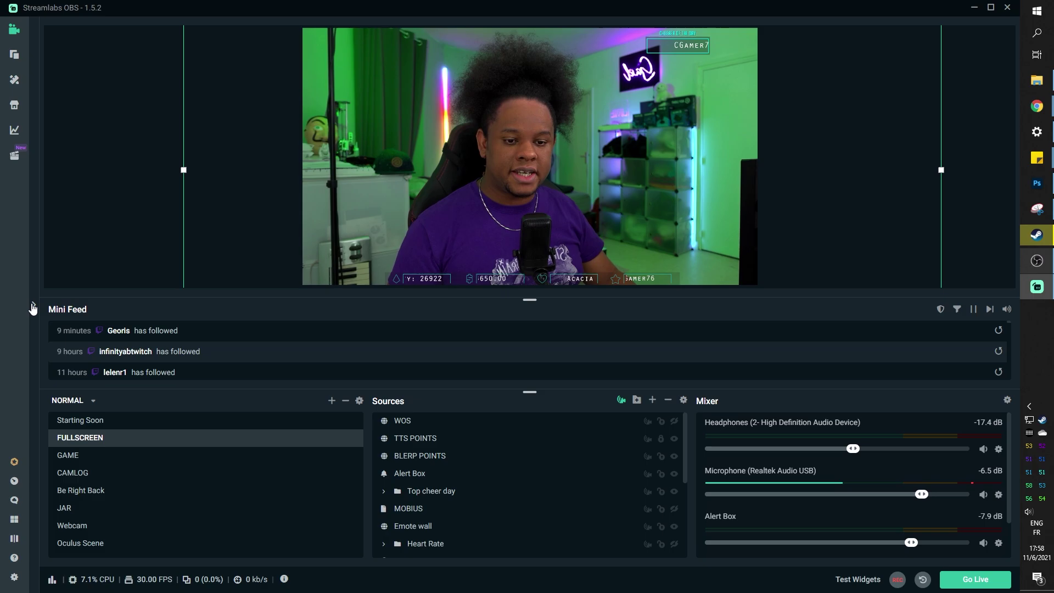
{"action": "left_click", "coordinate": [33, 305]}
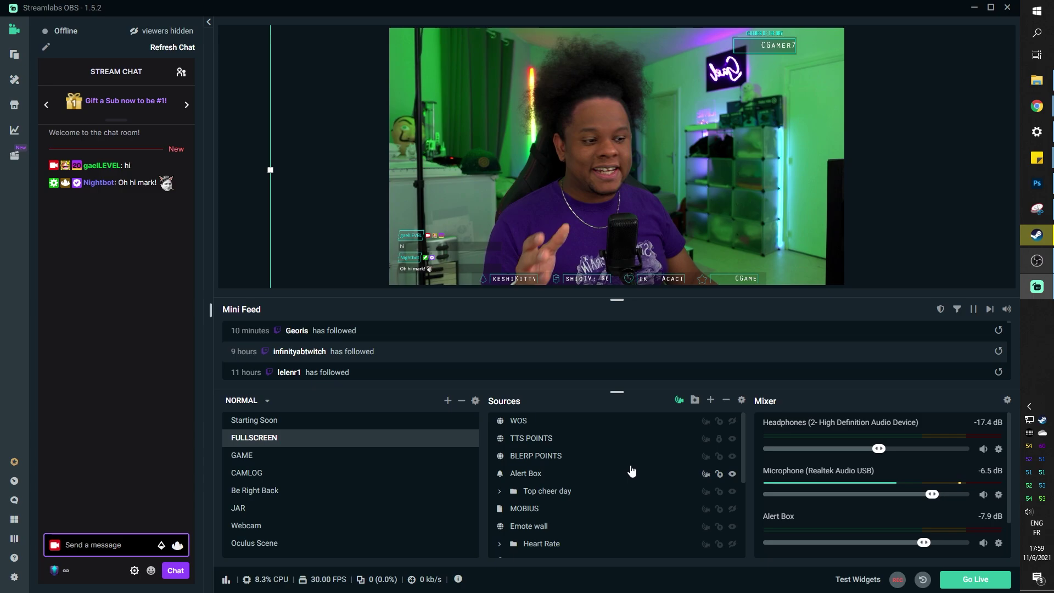
{"action": "scroll", "coordinate": [685, 442], "scroll_direction": "down", "scroll_amount": 3}
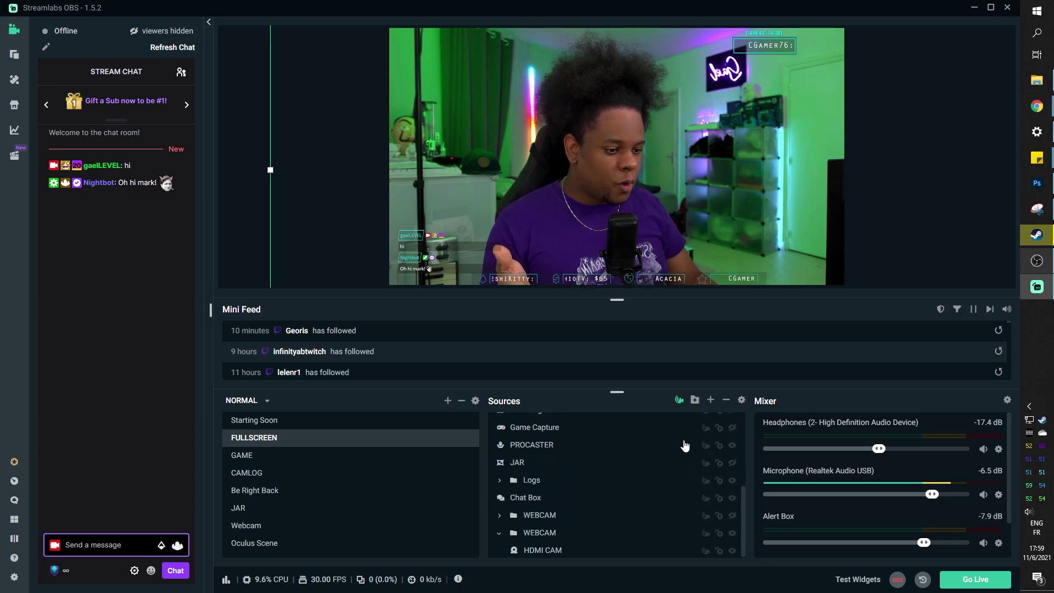
{"action": "scroll", "coordinate": [685, 445], "scroll_direction": "up", "scroll_amount": 2}
{"action": "scroll", "coordinate": [685, 445], "scroll_direction": "down", "scroll_amount": 2}
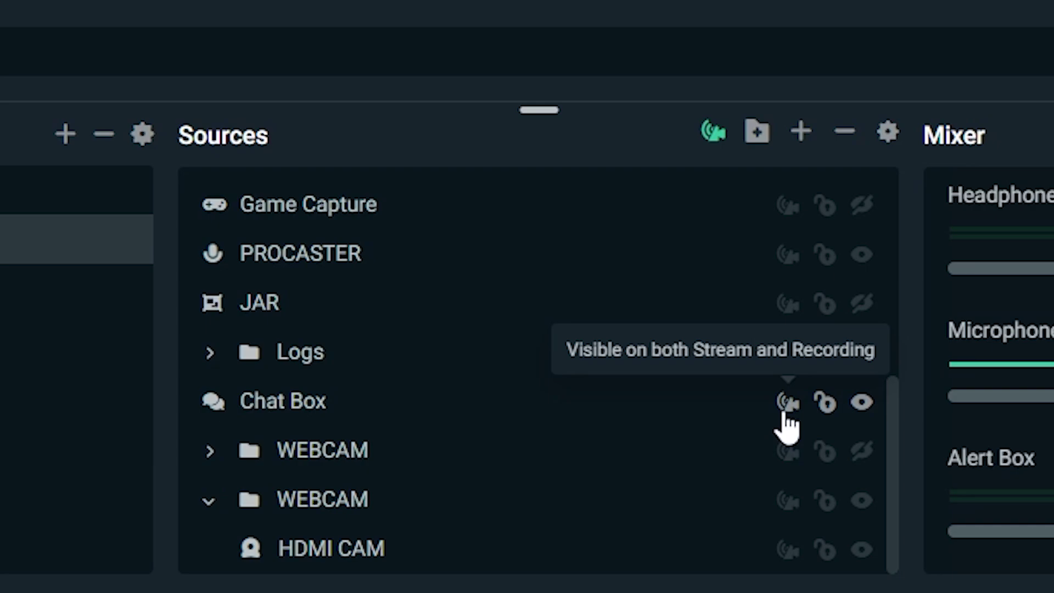
Step: Set the Chat Box to 'Only visible on Stream', type 'hell' into chat, and start recording
{"action": "left_click", "coordinate": [785, 415]}
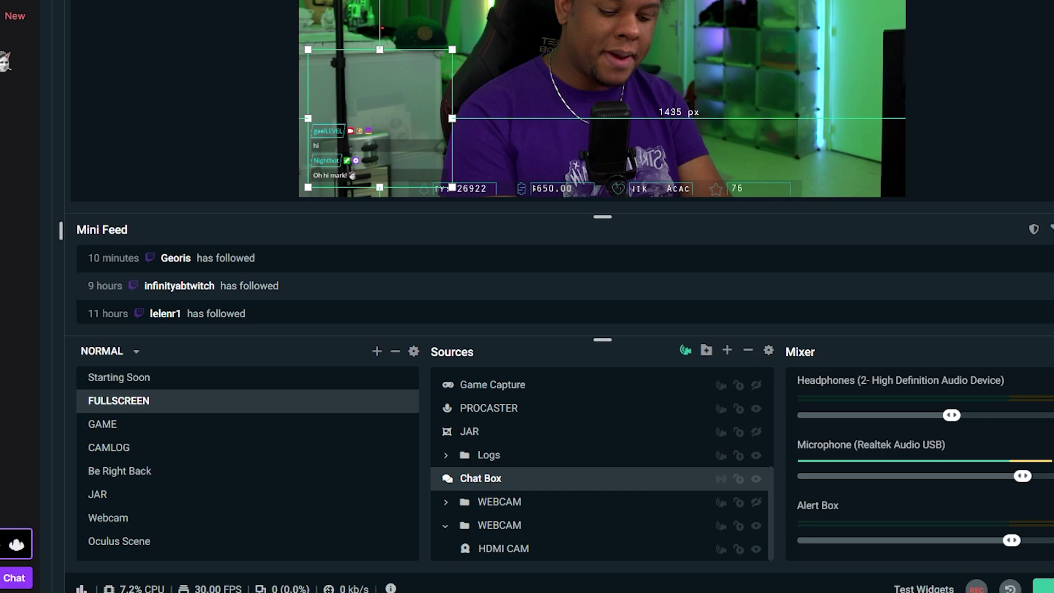
{"action": "type", "text": "hell"}
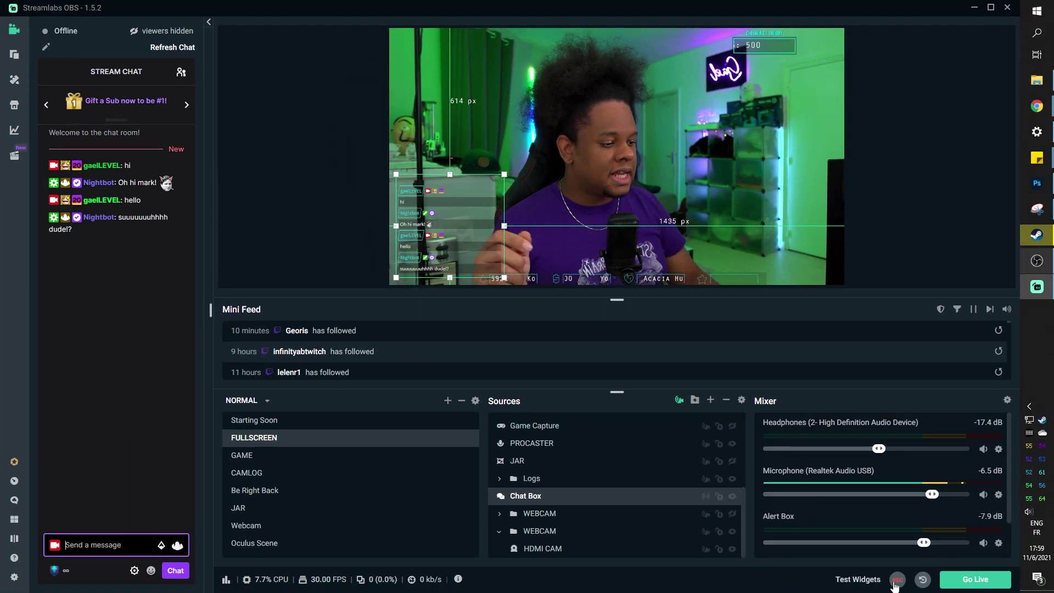
{"action": "left_click", "coordinate": [896, 581]}
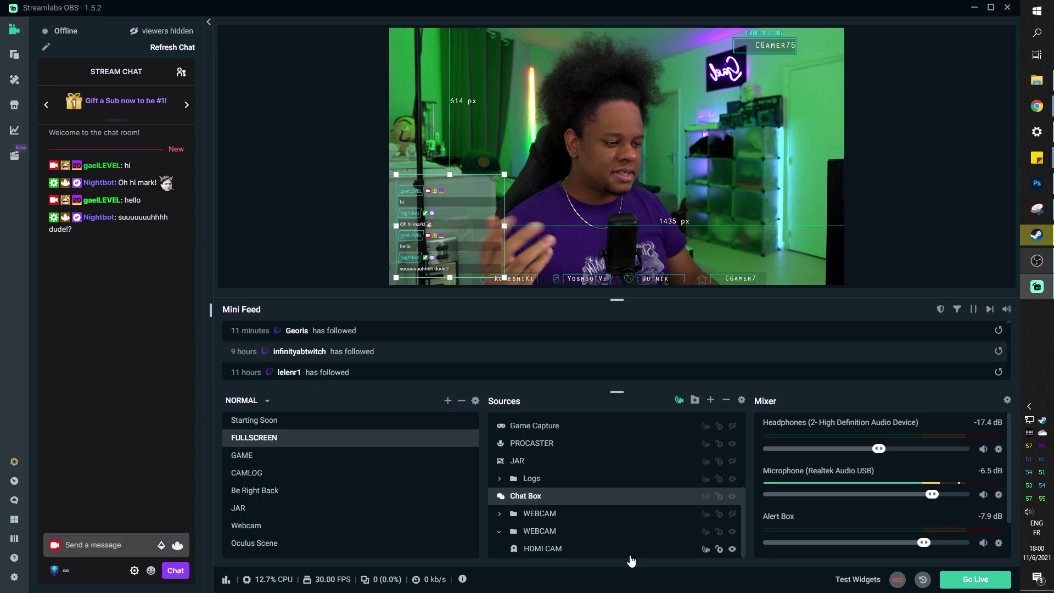
{"action": "left_click", "coordinate": [1036, 80]}
{"action": "double_click", "coordinate": [230, 153]}
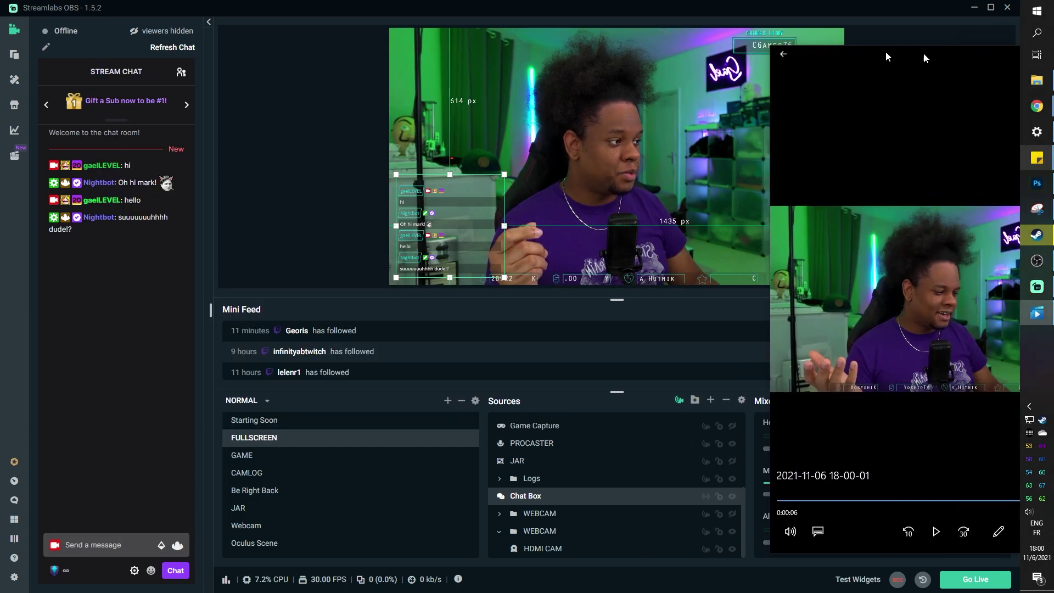
{"action": "left_click_drag", "start_coordinate": [922, 39], "coordinate": [798, 28]}
{"action": "left_click", "coordinate": [298, 499]}
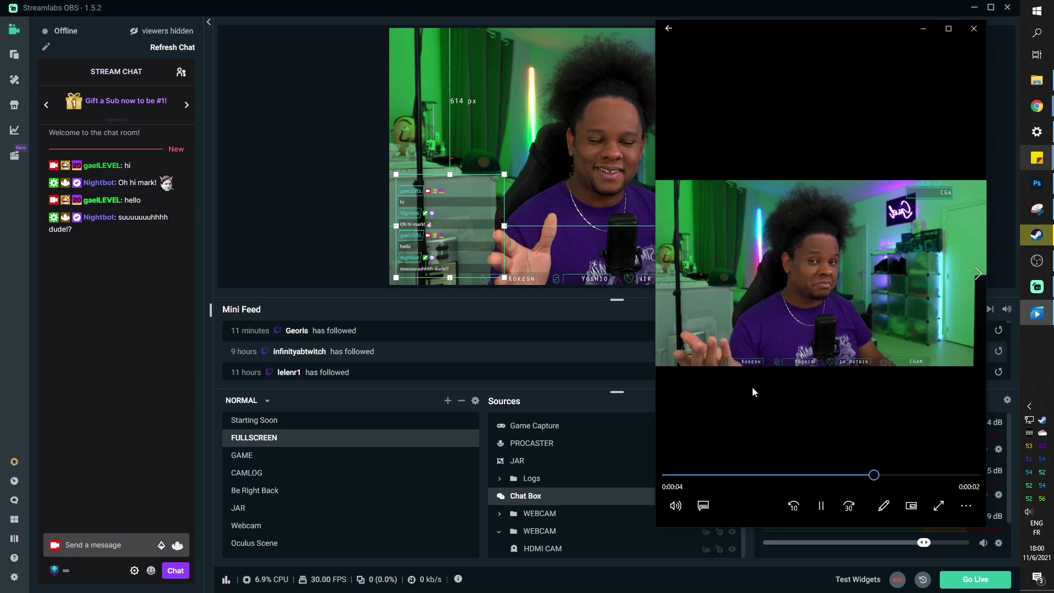
{"action": "left_click", "coordinate": [632, 419]}
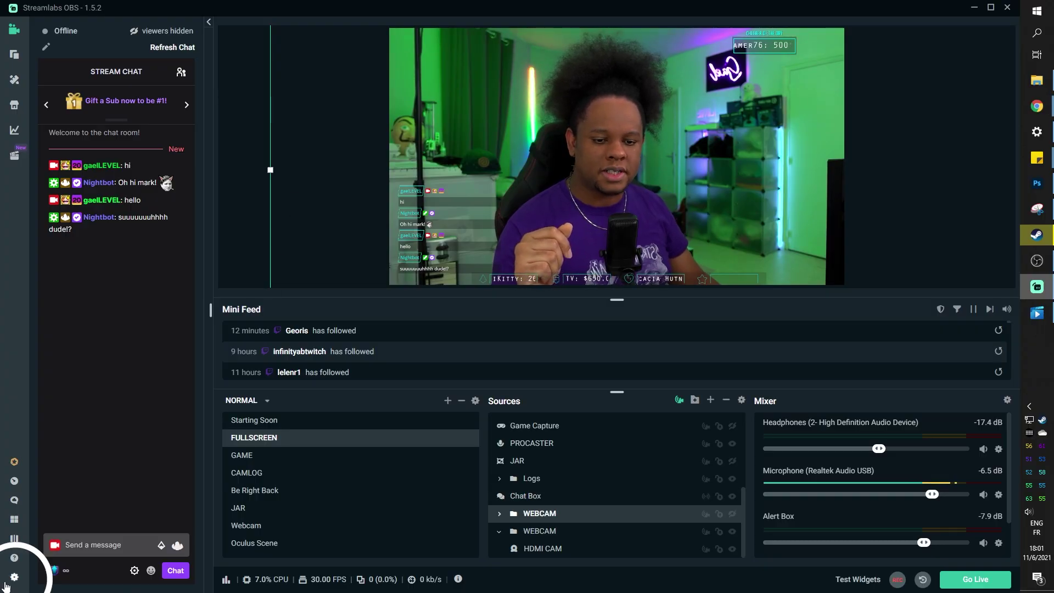
Step: Set Replay Buffer maximum time to 20 s and enable auto-start of the replay buffer when streaming
{"action": "left_click", "coordinate": [13, 578]}
{"action": "left_click", "coordinate": [325, 173]}
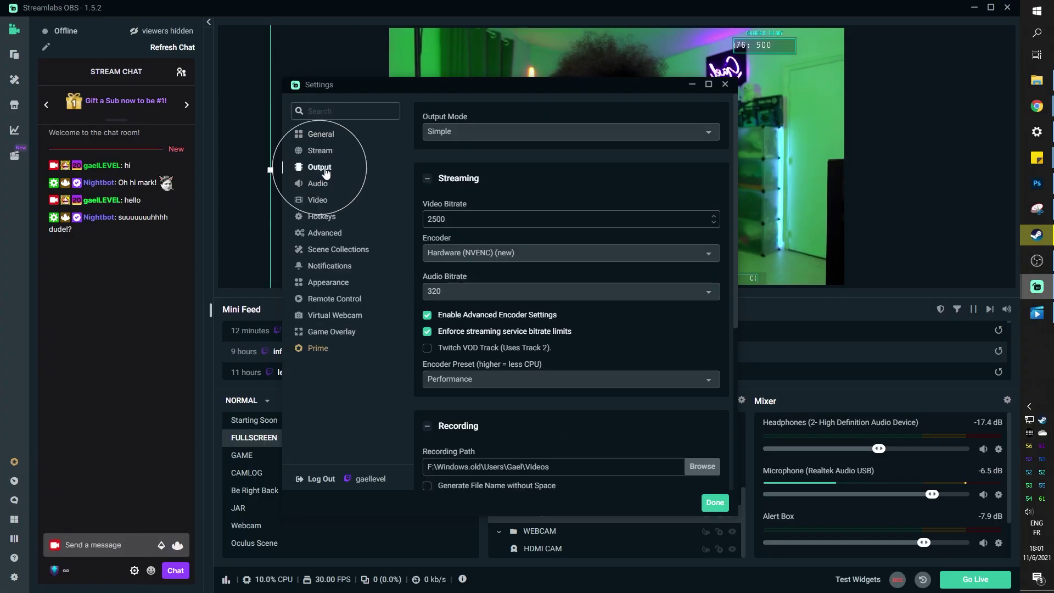
{"action": "scroll", "coordinate": [730, 332], "scroll_direction": "down", "scroll_amount": 5}
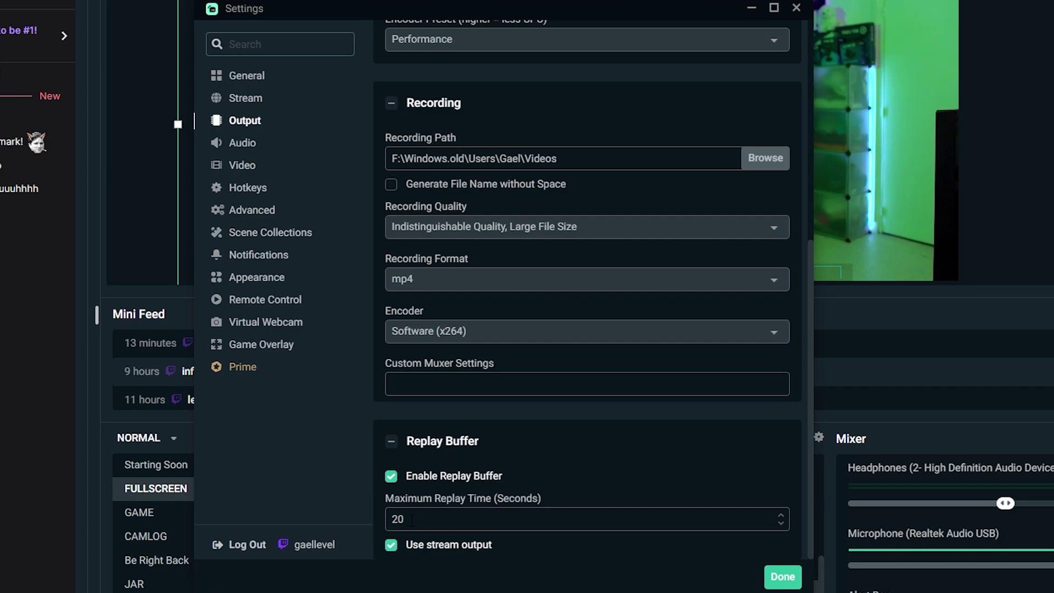
{"action": "left_click", "coordinate": [258, 79]}
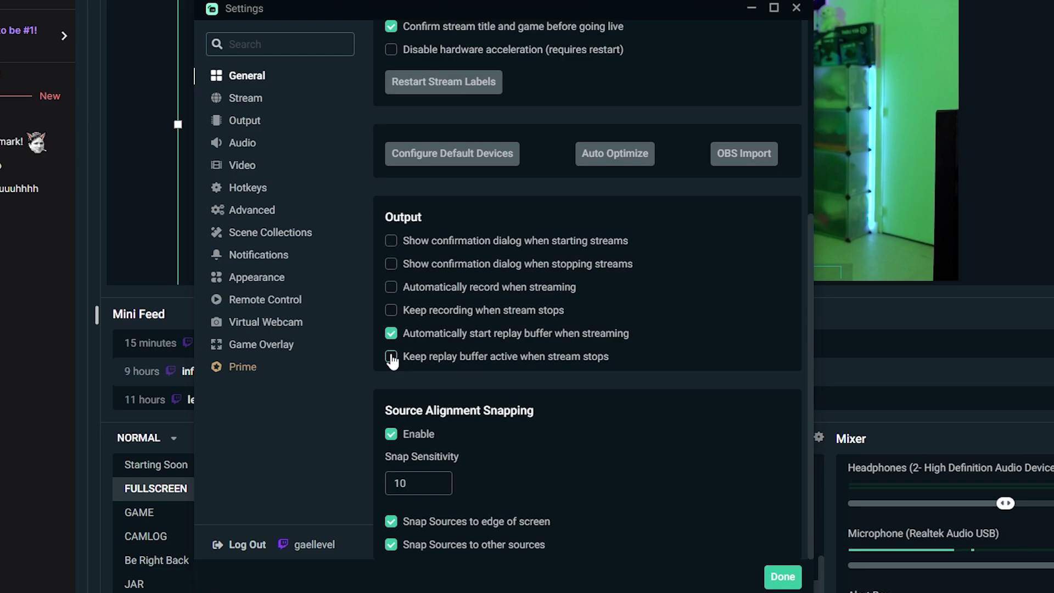
Step: Close Settings with Done and select the GAME scene to preview the gameplay capture
{"action": "left_click", "coordinate": [780, 574]}
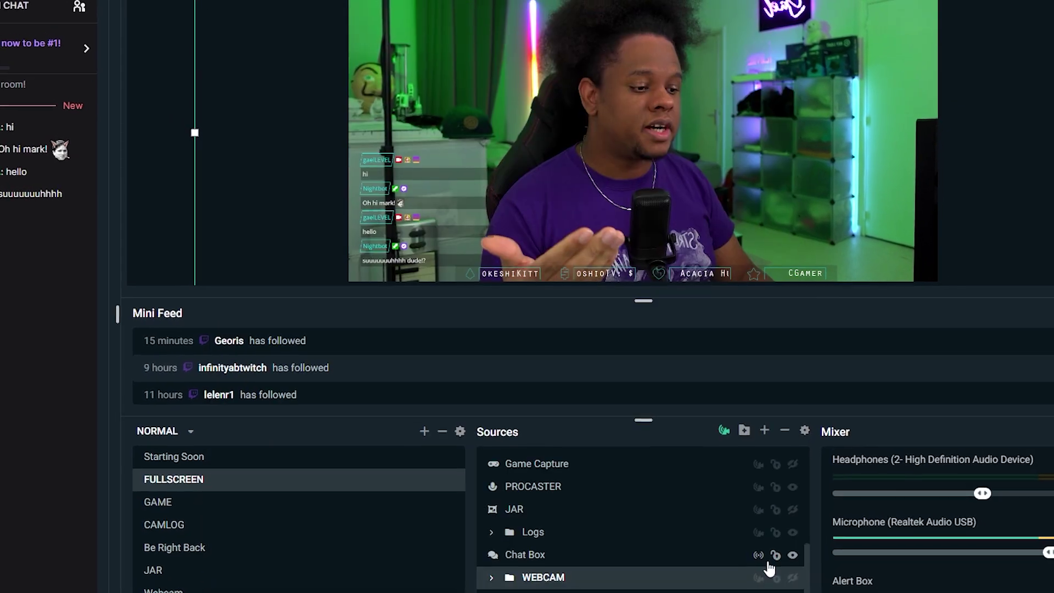
{"action": "left_click", "coordinate": [225, 477]}
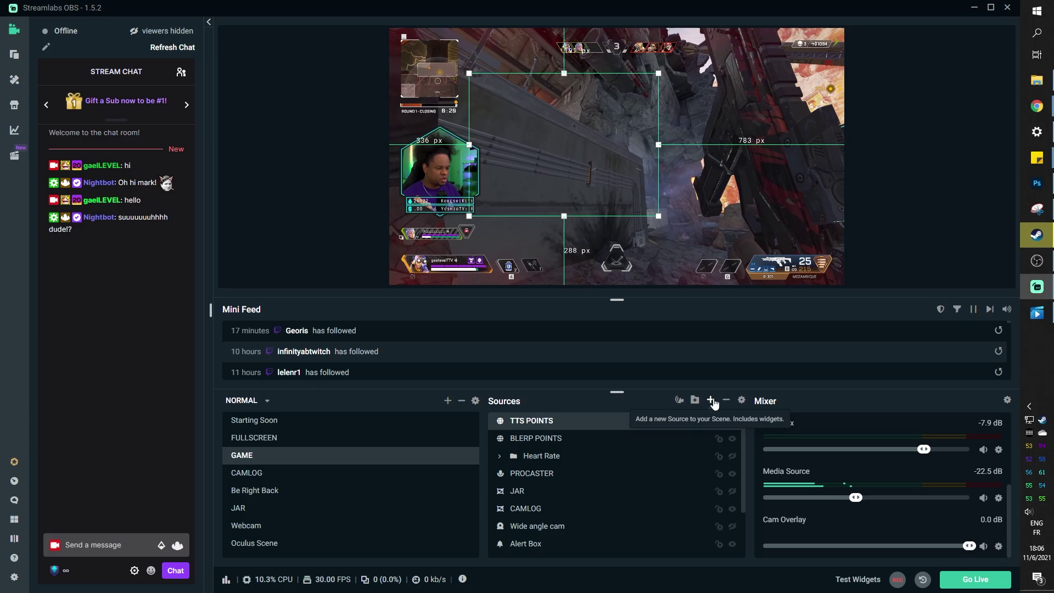
Step: Add an Instant Replay widget source to the GAME scene with restart playback and show-nothing-after-end kept on
{"action": "left_click", "coordinate": [711, 401]}
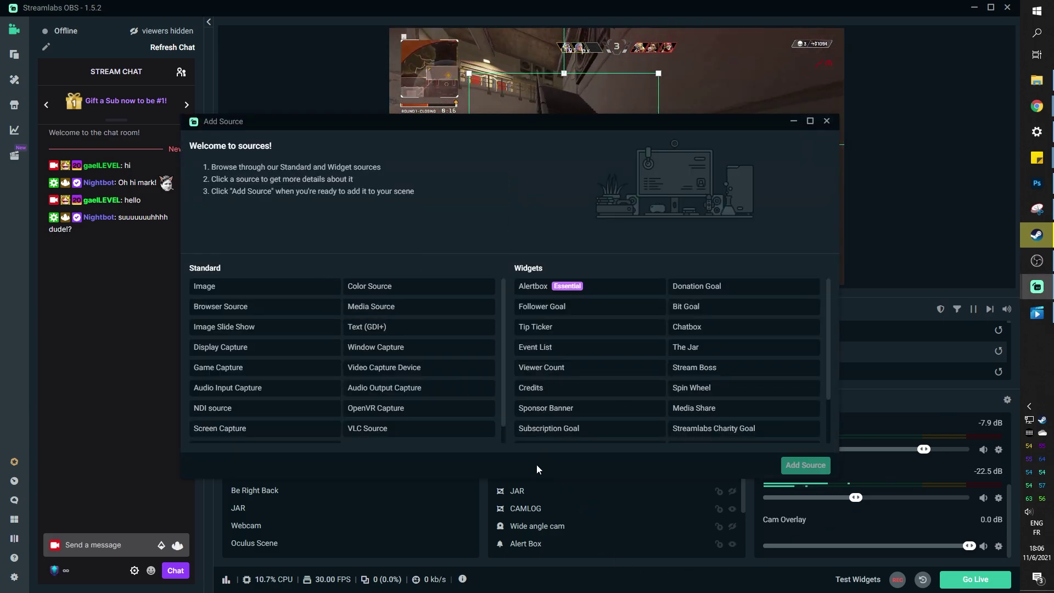
{"action": "scroll", "coordinate": [581, 441], "scroll_direction": "down", "scroll_amount": 2}
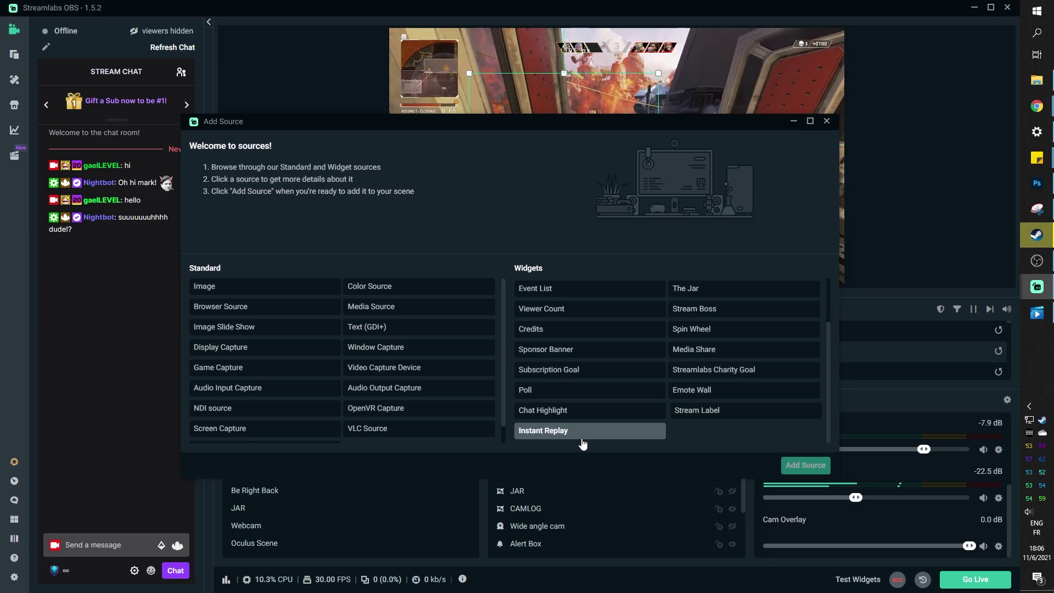
{"action": "left_click", "coordinate": [583, 440]}
{"action": "left_click", "coordinate": [805, 465]}
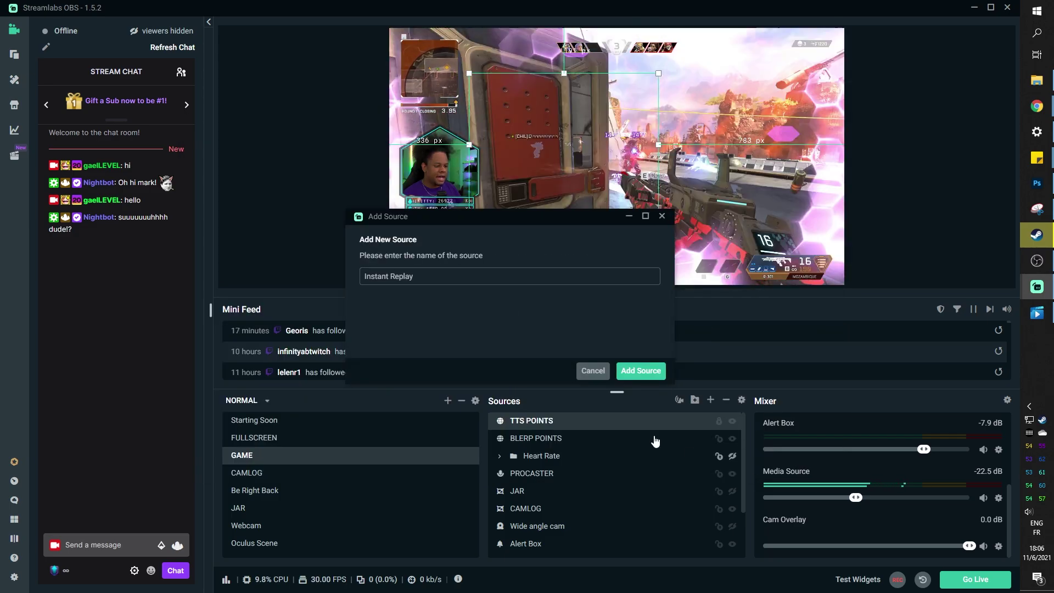
{"action": "left_click", "coordinate": [626, 369]}
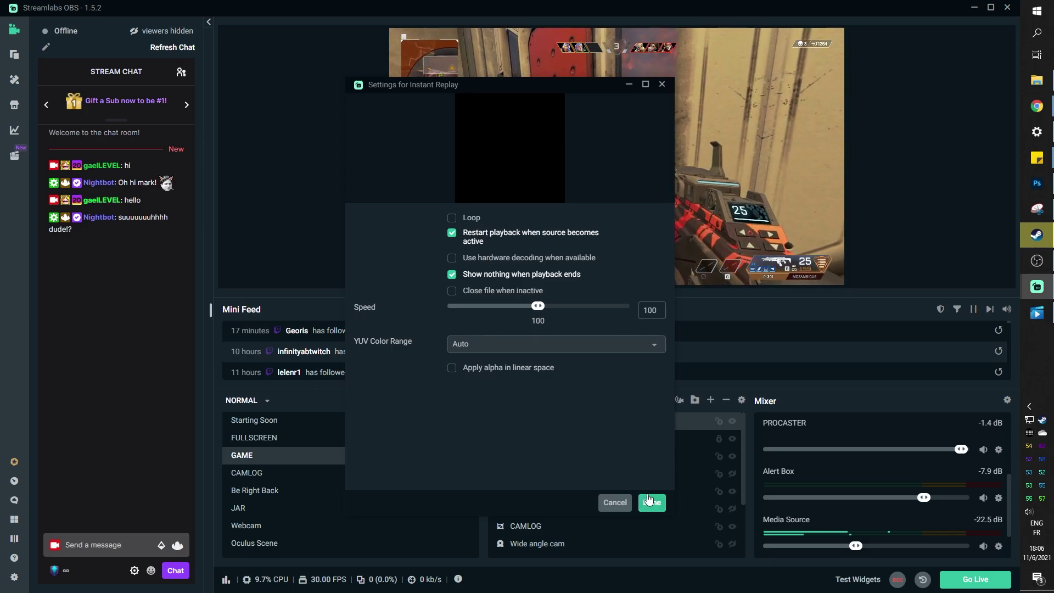
{"action": "left_click", "coordinate": [652, 503]}
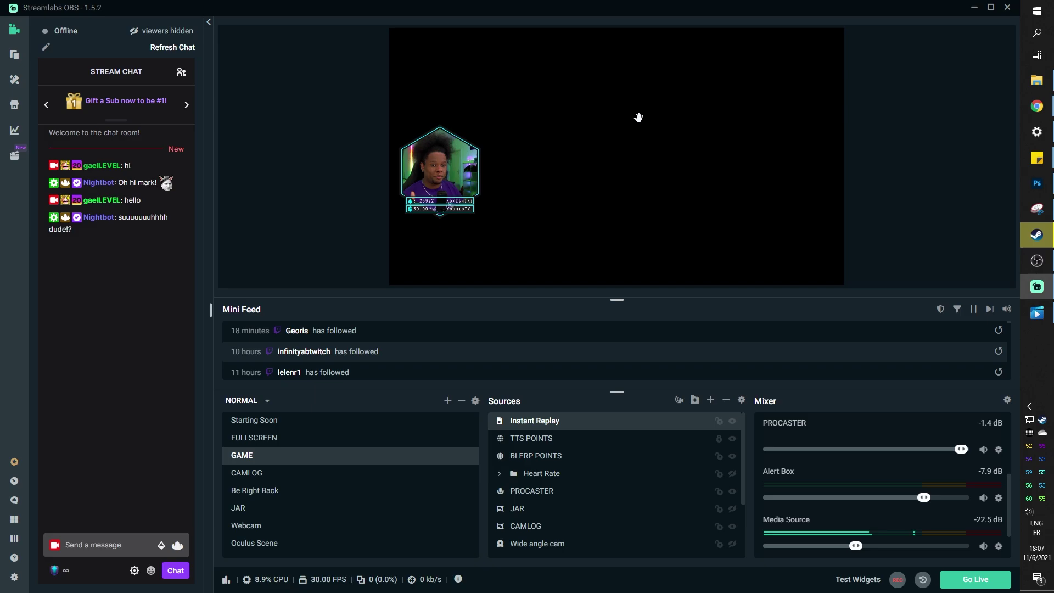
{"action": "left_click", "coordinate": [675, 241]}
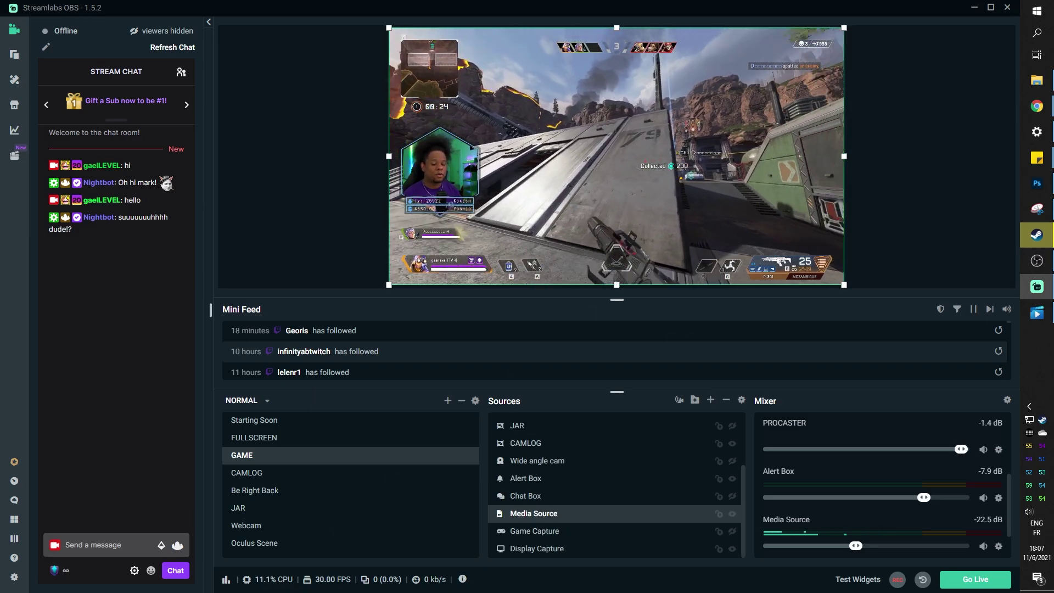
{"action": "left_click", "coordinate": [14, 576]}
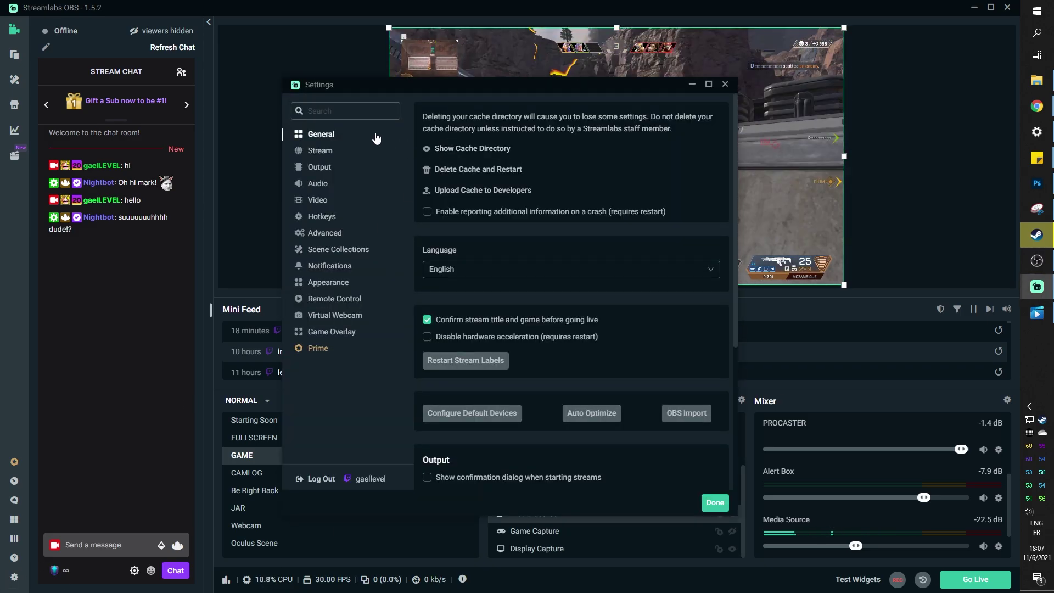
{"action": "left_click", "coordinate": [325, 219]}
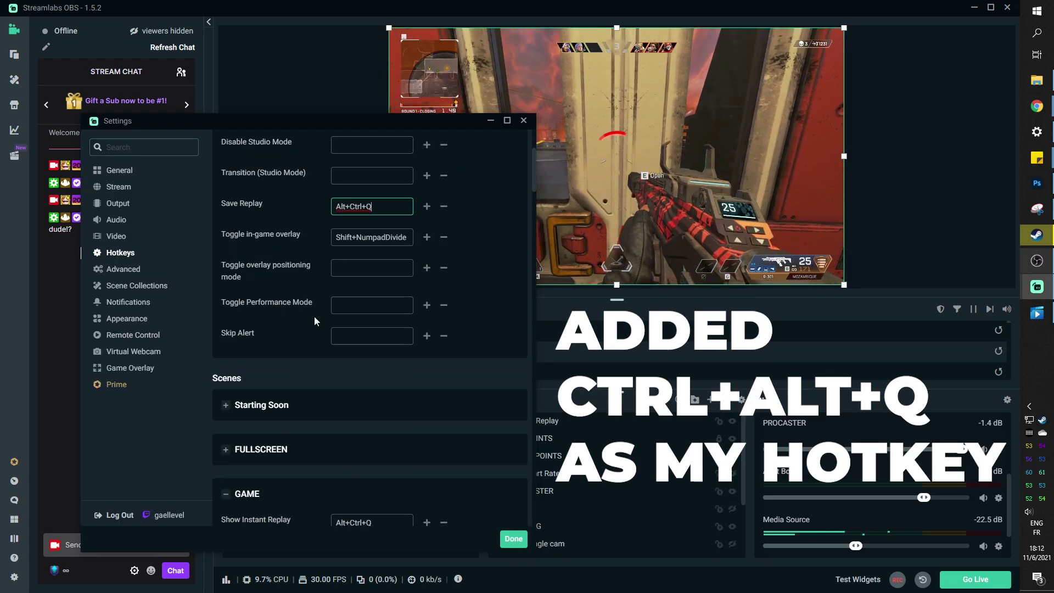
{"action": "scroll", "coordinate": [314, 316], "scroll_direction": "down", "scroll_amount": 6}
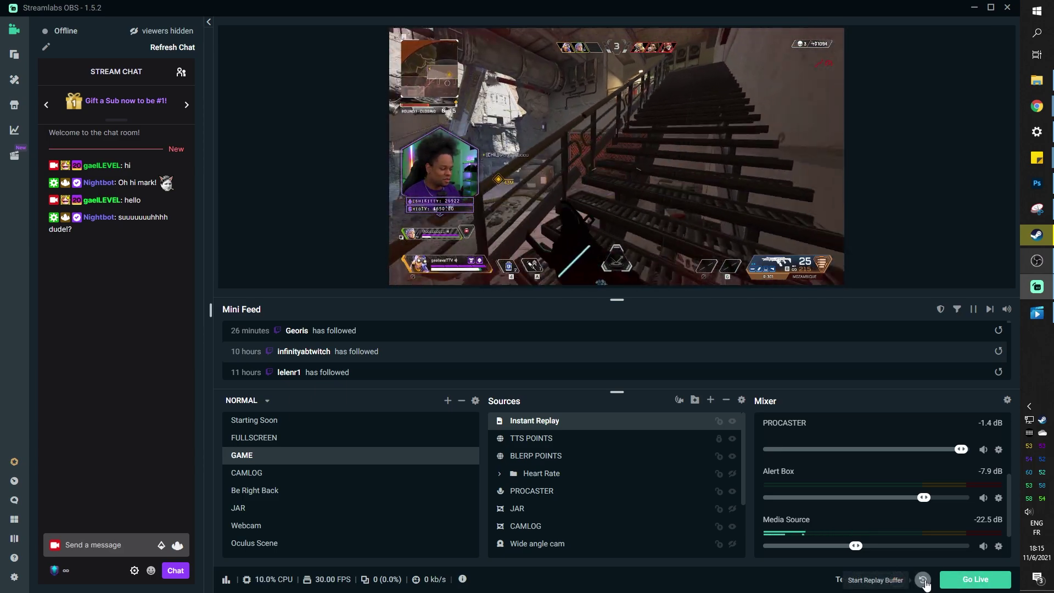
Step: Start the replay buffer and shrink the Instant Replay source toward the top-right corner
{"action": "left_click", "coordinate": [923, 580]}
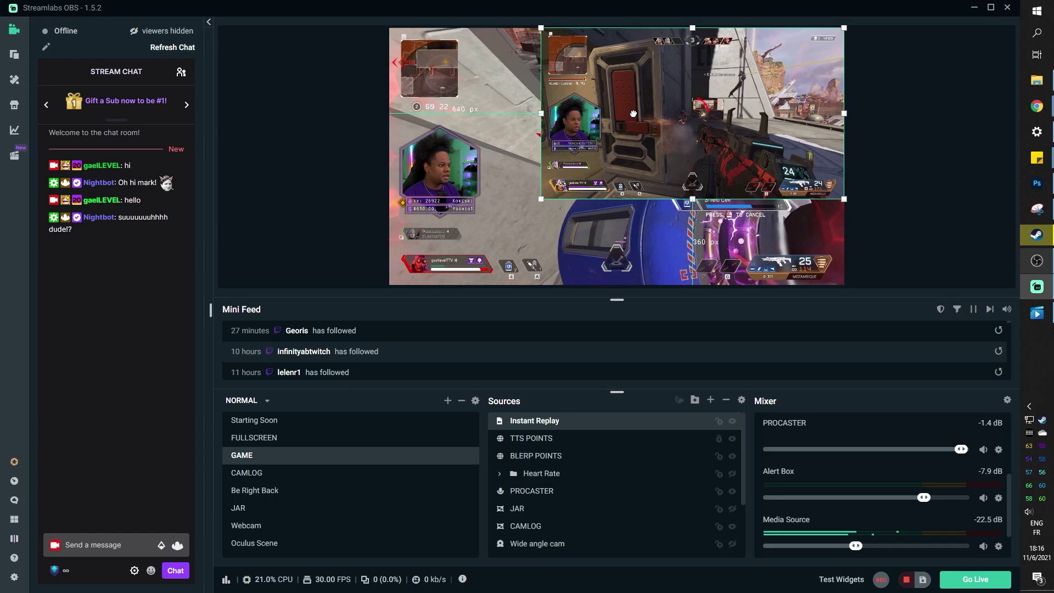
{"action": "left_click_drag", "start_coordinate": [541, 199], "coordinate": [707, 119]}
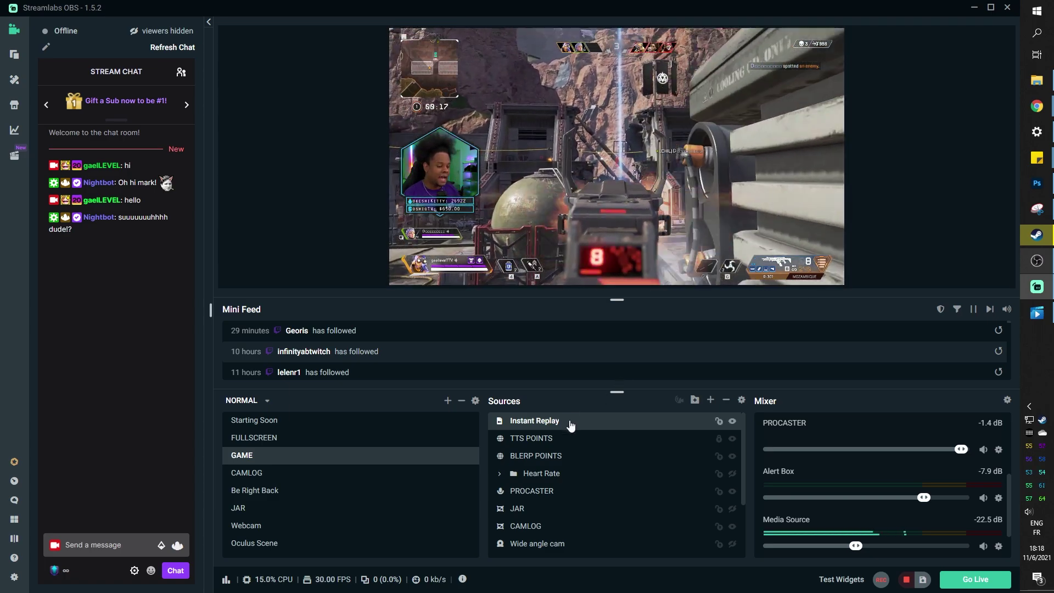
{"action": "left_click", "coordinate": [10, 579]}
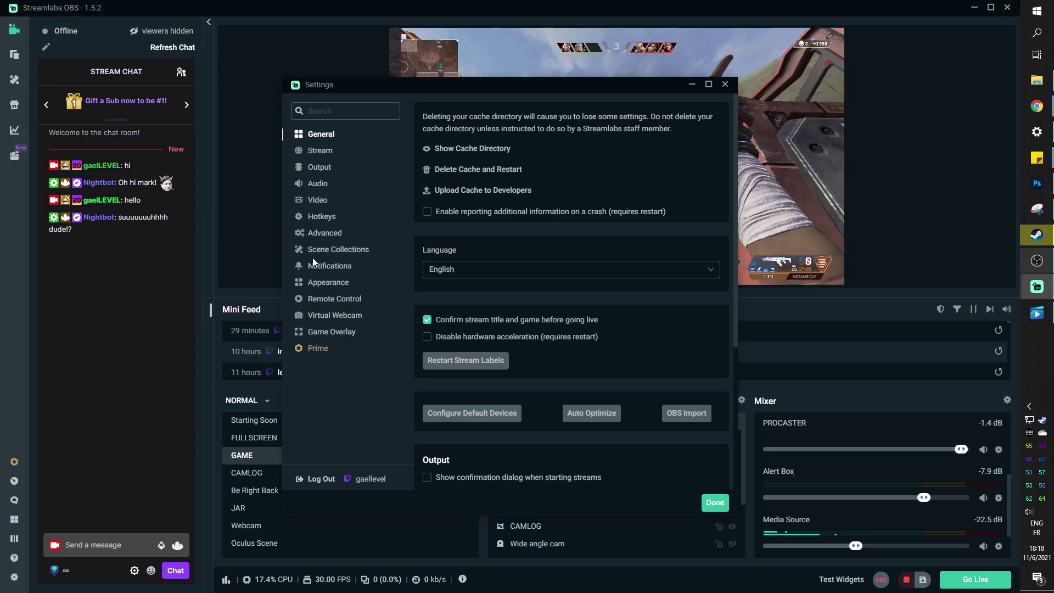
{"action": "left_click", "coordinate": [329, 218]}
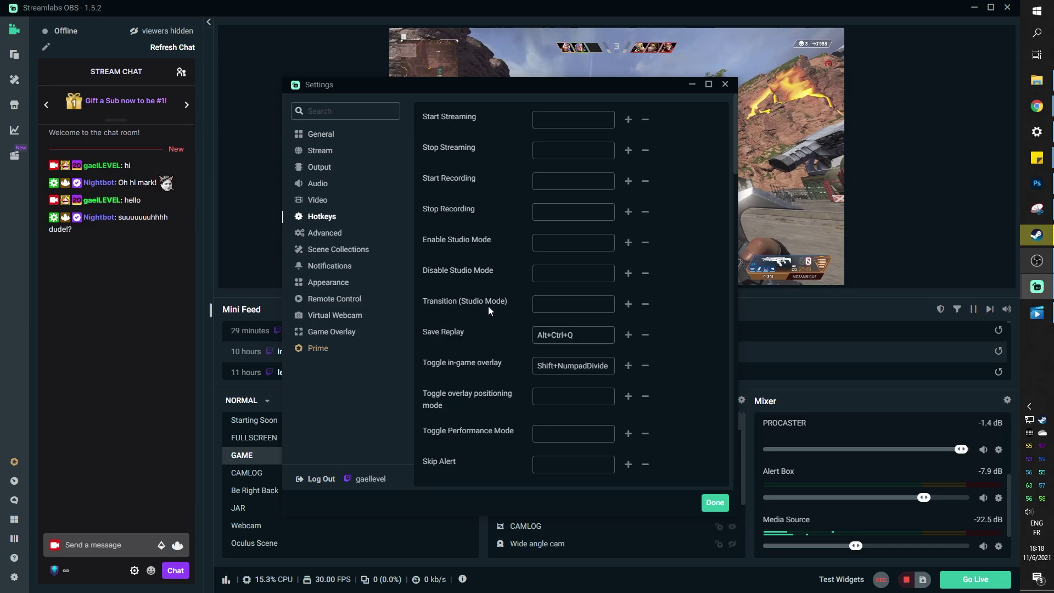
{"action": "scroll", "coordinate": [488, 307], "scroll_direction": "down", "scroll_amount": 2}
{"action": "scroll", "coordinate": [483, 223], "scroll_direction": "down", "scroll_amount": 6}
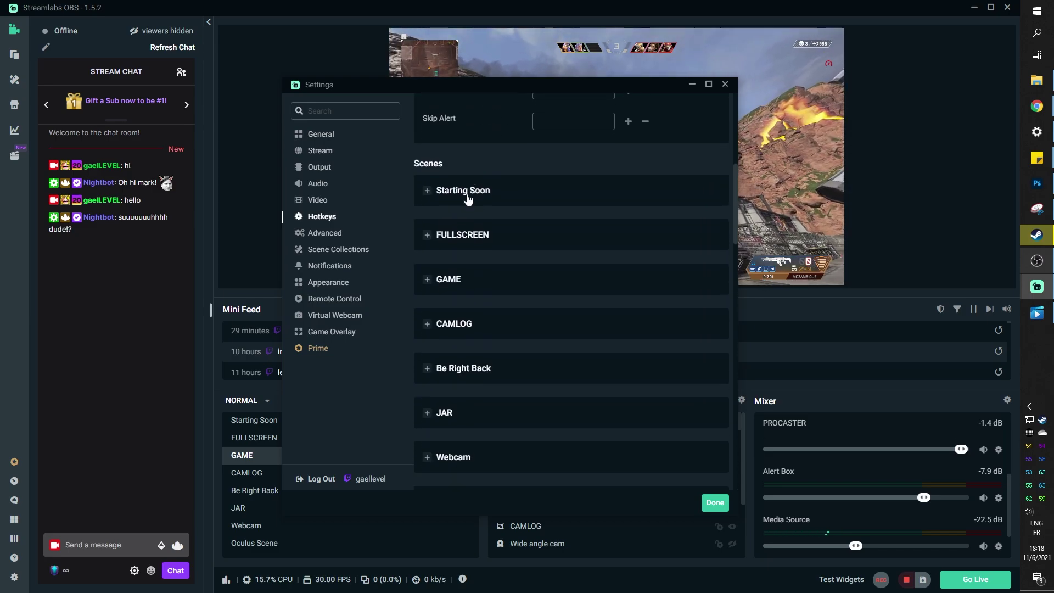
{"action": "left_click", "coordinate": [427, 185]}
{"action": "scroll", "coordinate": [456, 245], "scroll_direction": "down", "scroll_amount": 2}
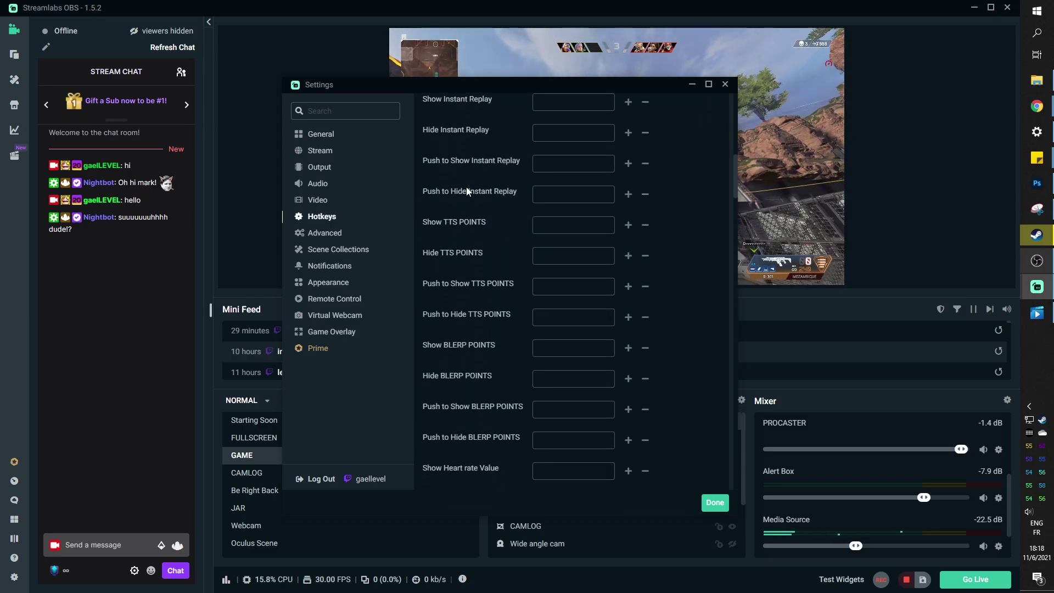
{"action": "scroll", "coordinate": [466, 186], "scroll_direction": "up", "scroll_amount": 2}
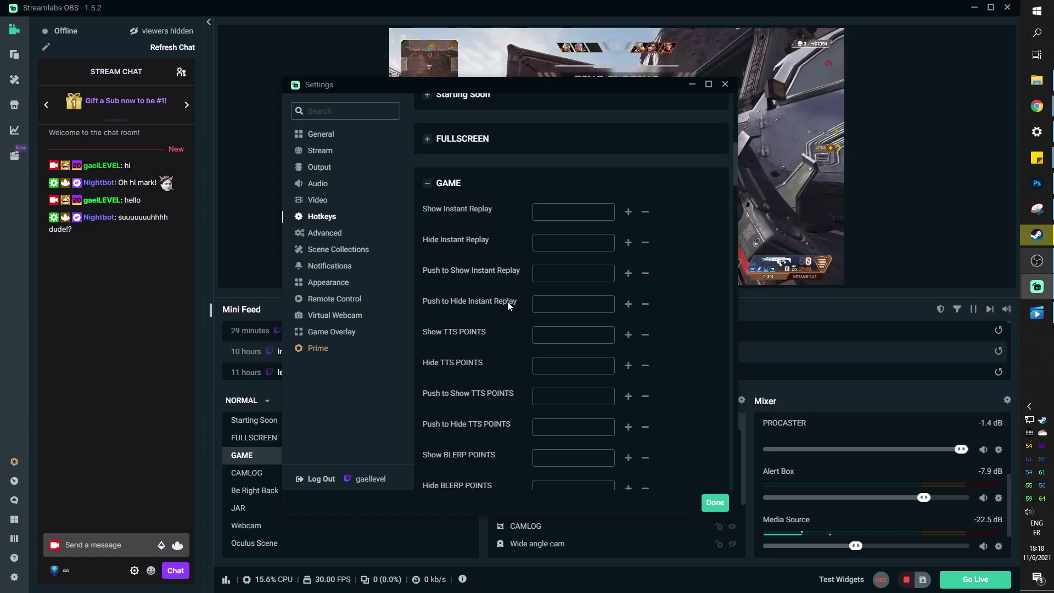
{"action": "scroll", "coordinate": [470, 254], "scroll_direction": "down", "scroll_amount": 15}
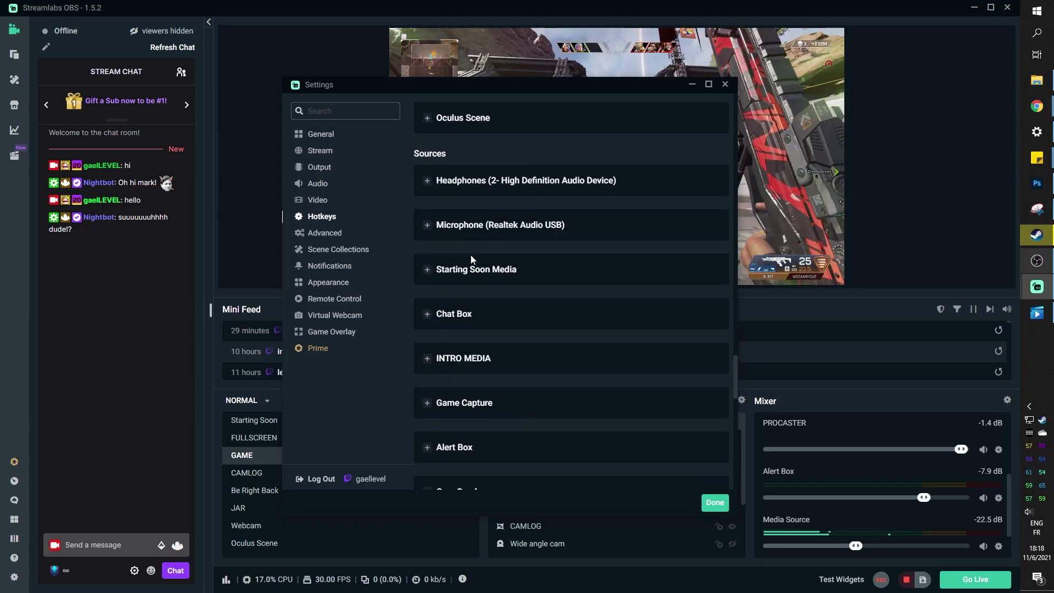
{"action": "scroll", "coordinate": [484, 314], "scroll_direction": "down", "scroll_amount": 10}
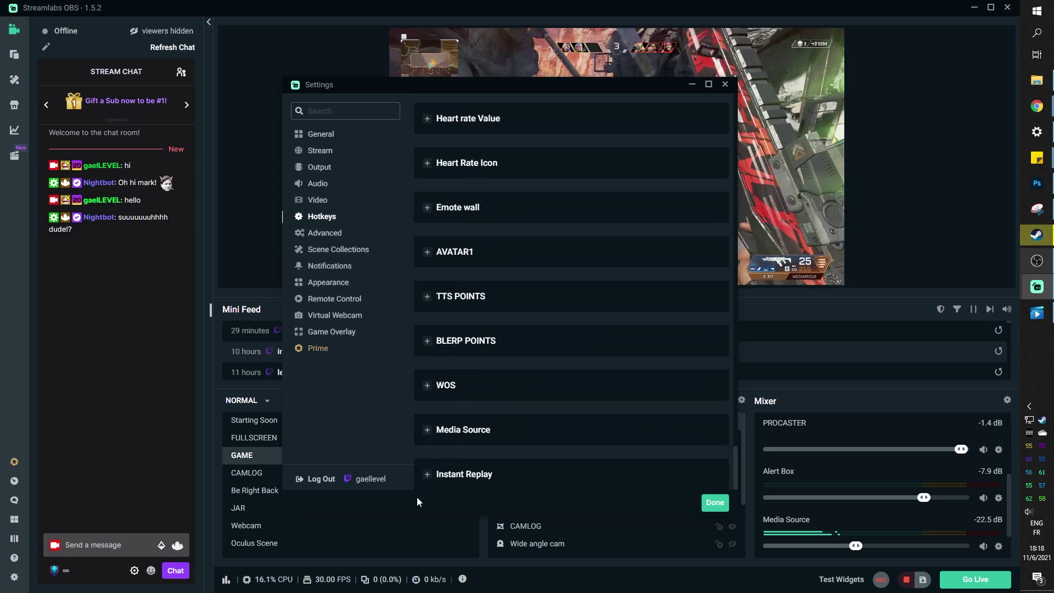
{"action": "left_click", "coordinate": [428, 477]}
{"action": "scroll", "coordinate": [426, 386], "scroll_direction": "down", "scroll_amount": 3}
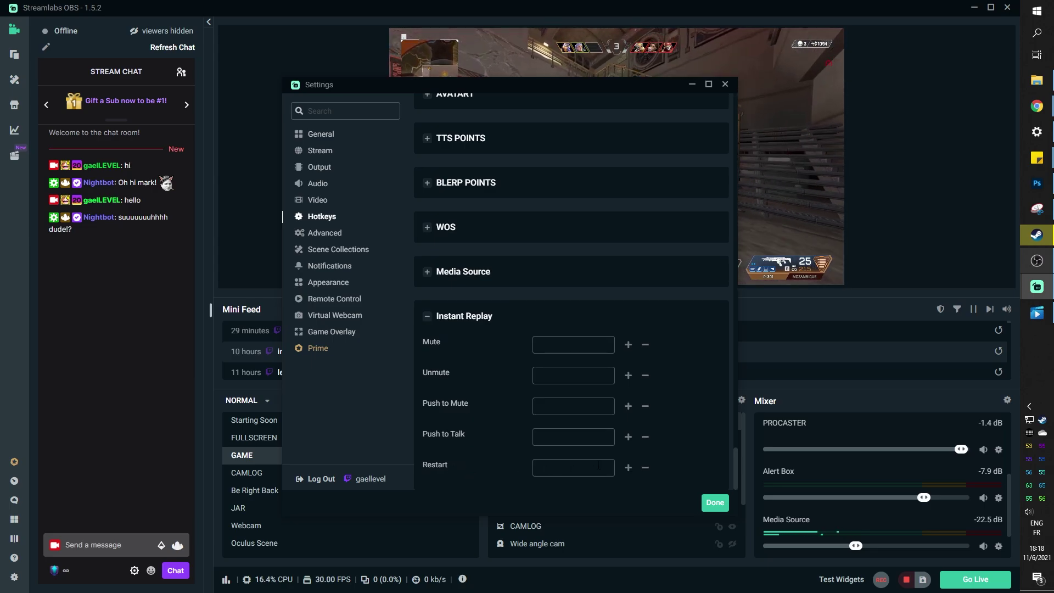
{"action": "left_click", "coordinate": [259, 460]}
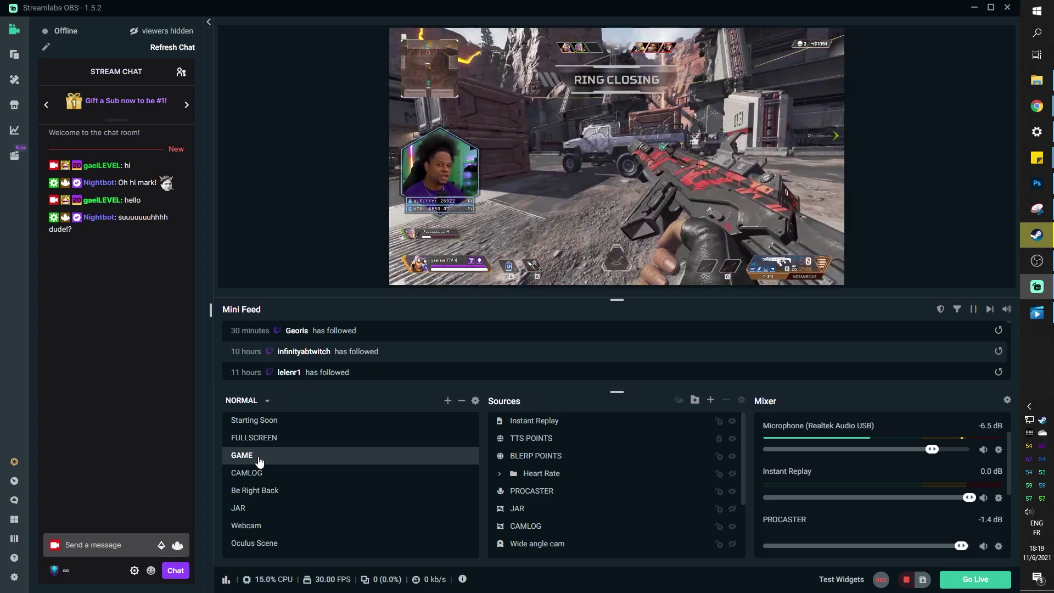
Step: Select the FULLSCREEN scene so the webcam feed fills the preview
{"action": "left_click", "coordinate": [243, 440]}
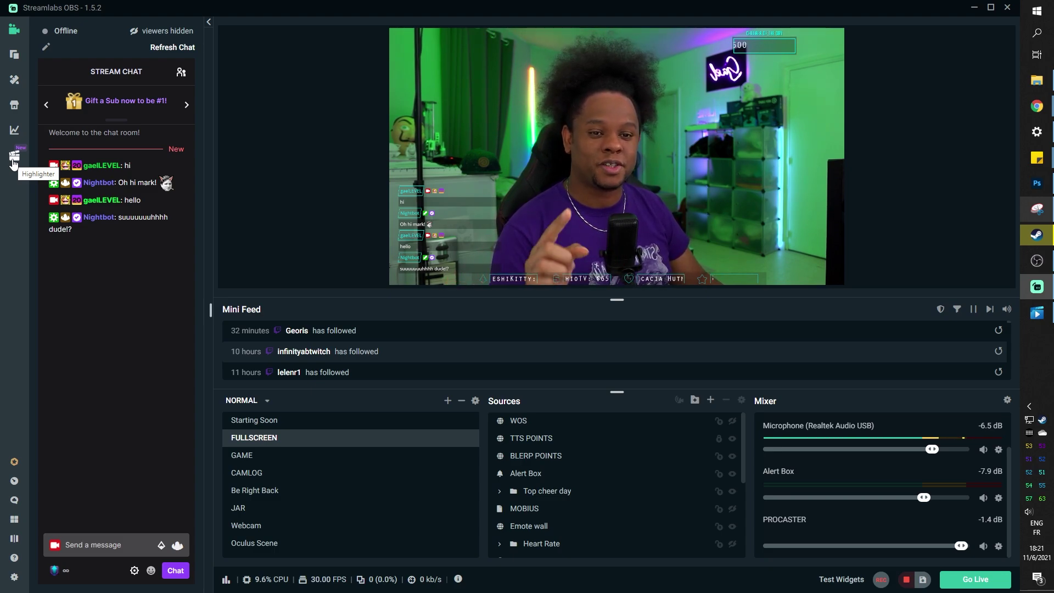
Step: Open the Highlighter from the left sidebar to see the three replay clips
{"action": "left_click", "coordinate": [11, 161]}
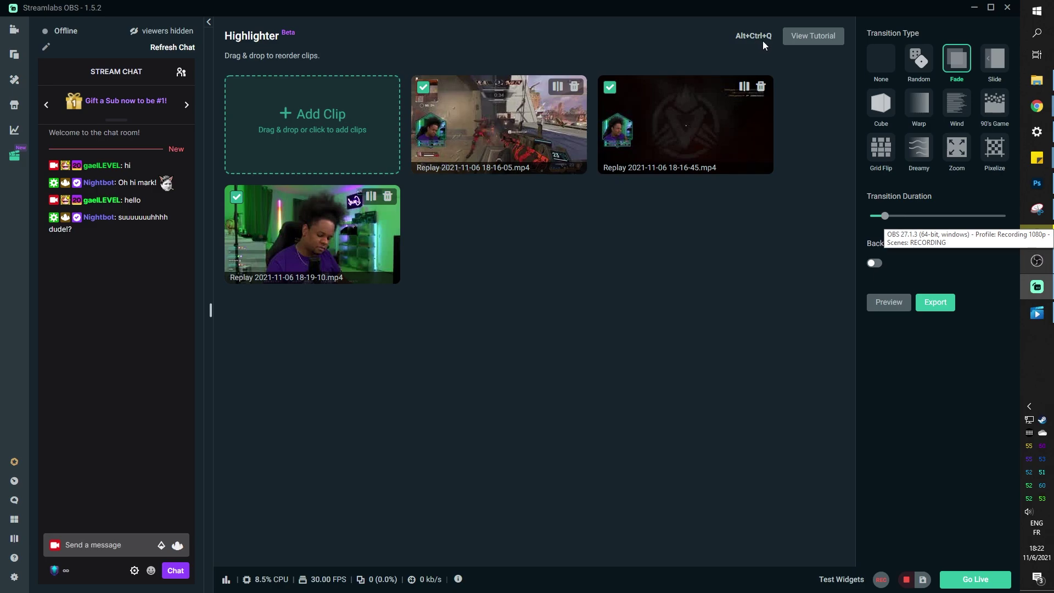
Step: Open the Highlighter's View Tutorial guide and play the tutorial video from 0:24
{"action": "left_click", "coordinate": [812, 35]}
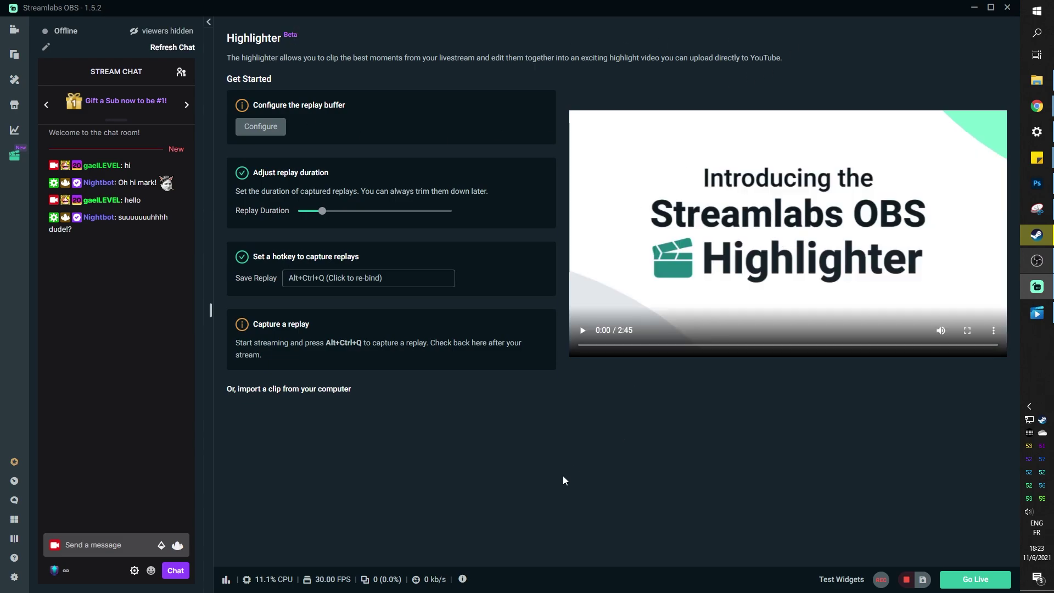
{"action": "left_click", "coordinate": [583, 330]}
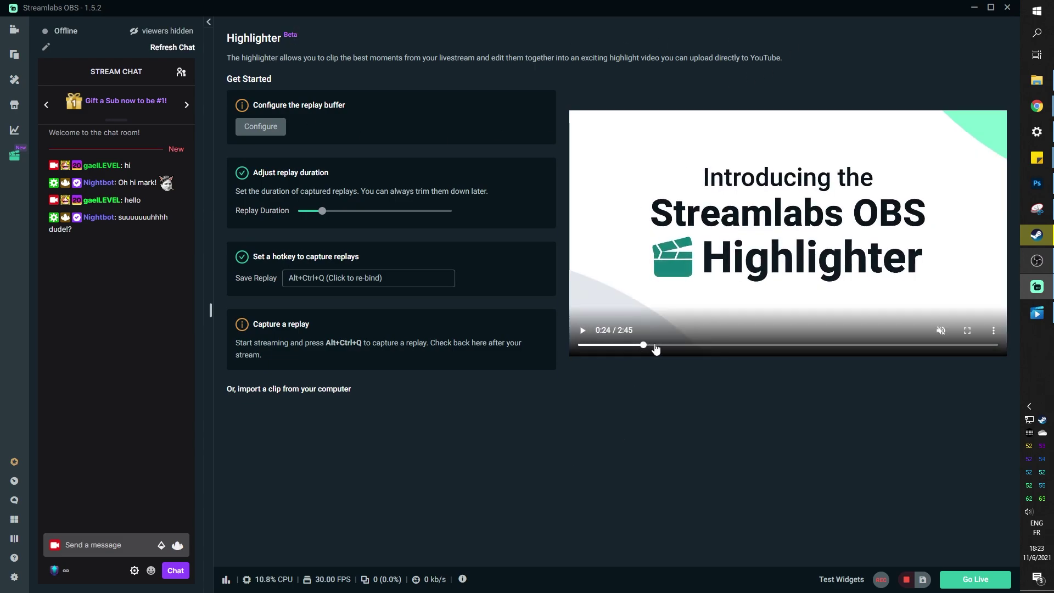
{"action": "left_click", "coordinate": [643, 345]}
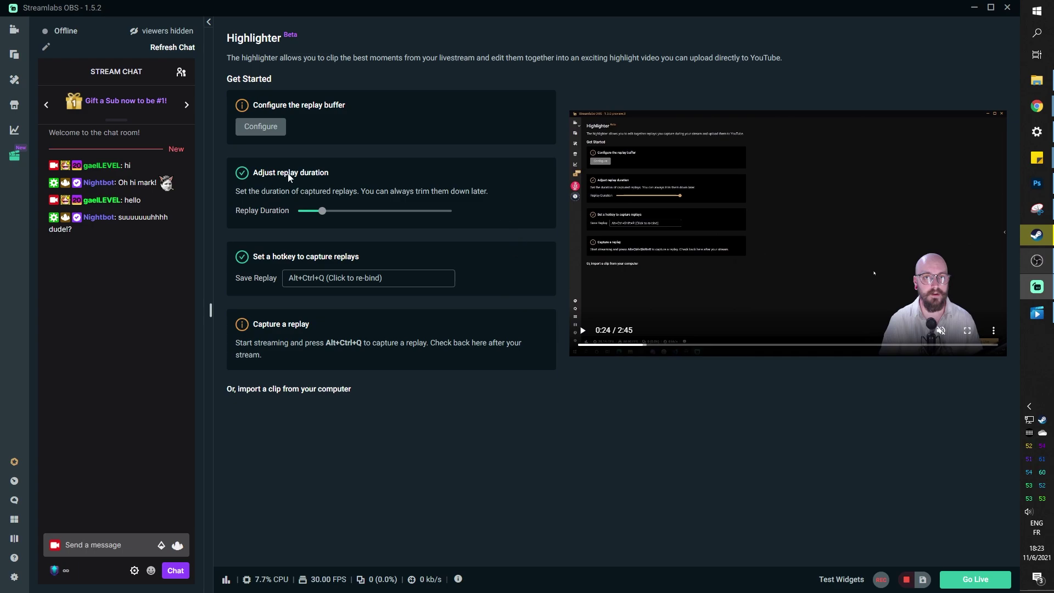
{"action": "mouse_move", "coordinate": [322, 216]}
Step: Browse into the Comp folder via Add Clip, then cancel without importing any video
{"action": "left_click", "coordinate": [347, 392]}
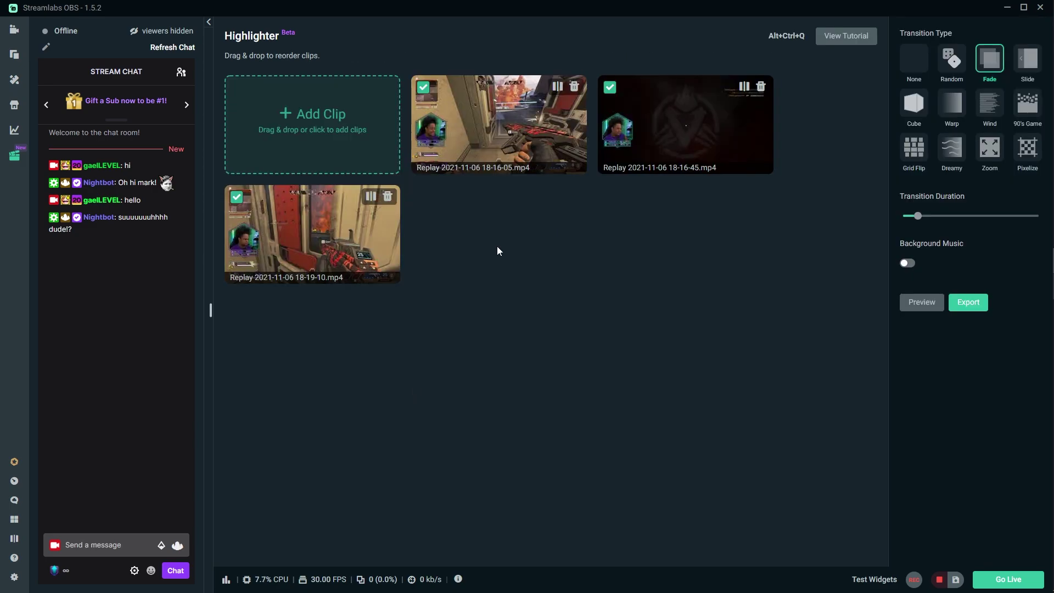
{"action": "left_click", "coordinate": [323, 127]}
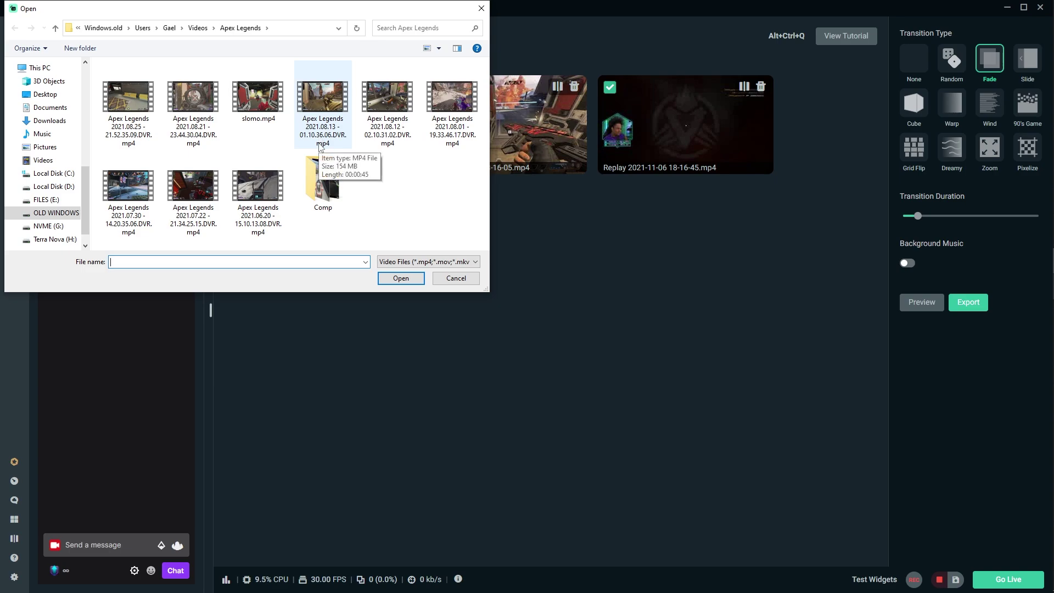
{"action": "double_click", "coordinate": [323, 183]}
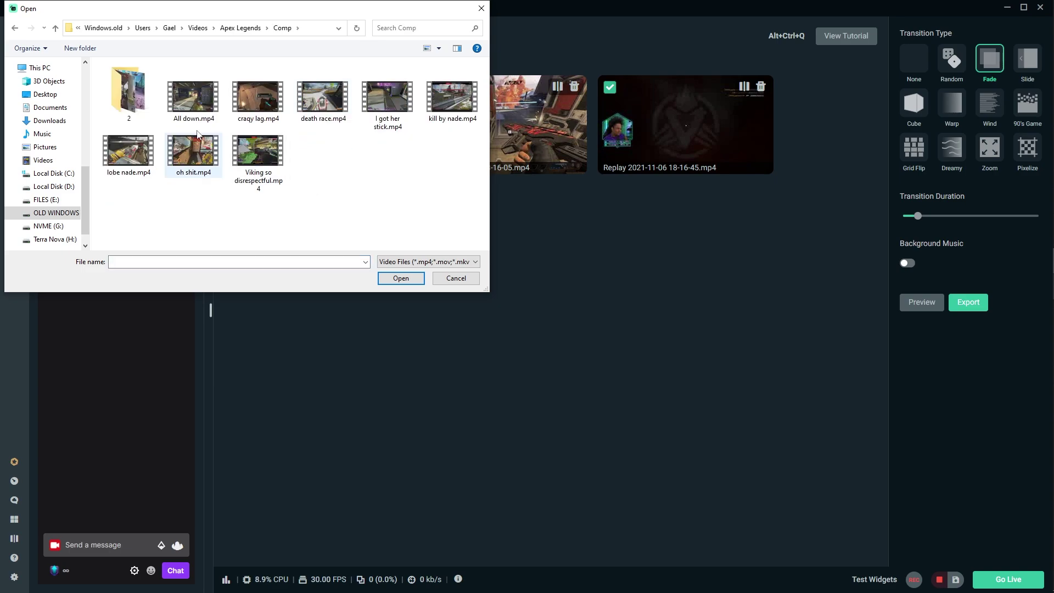
{"action": "left_click", "coordinate": [475, 283]}
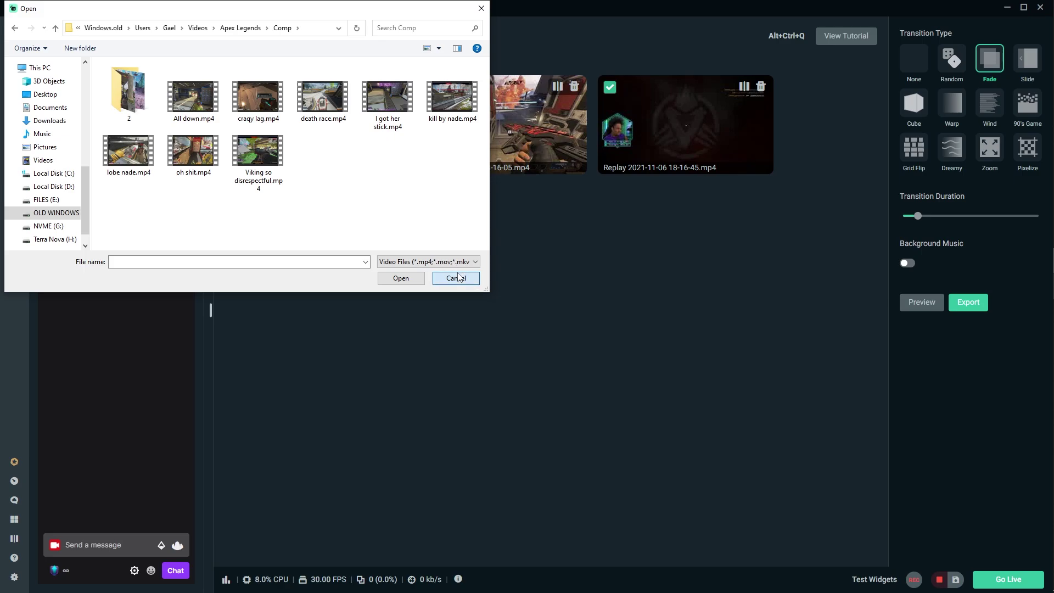
{"action": "left_click", "coordinate": [460, 278]}
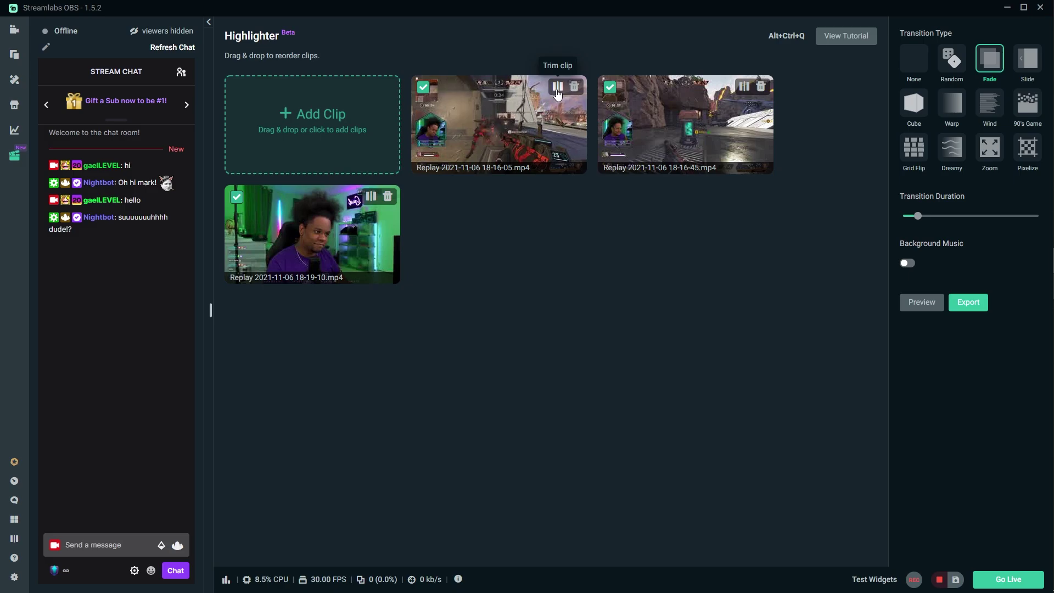
Step: Trim the replay clip down to a brief webcam moment near its end
{"action": "left_click", "coordinate": [371, 196]}
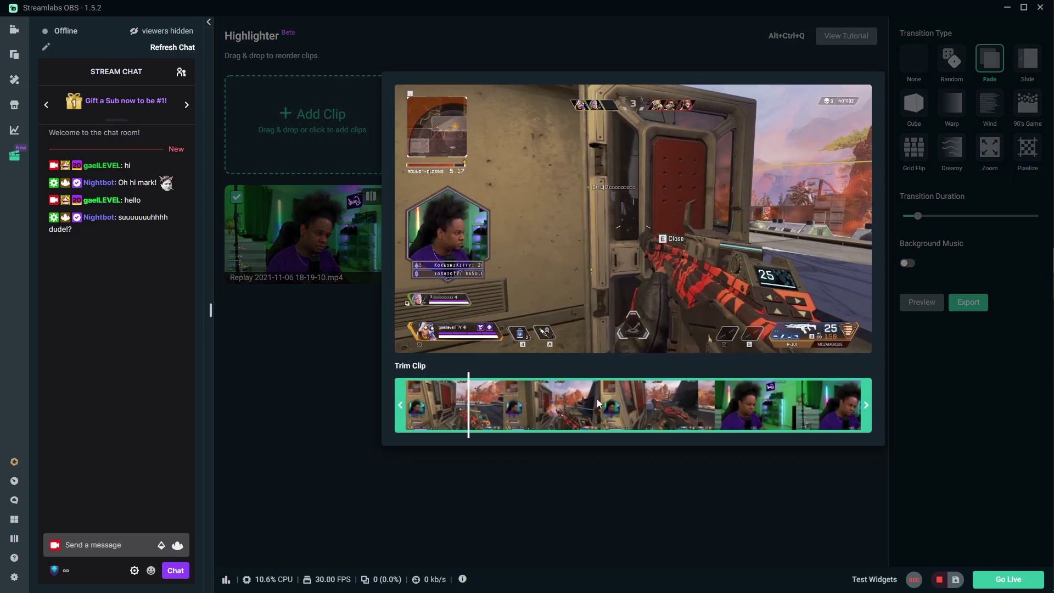
{"action": "left_click", "coordinate": [598, 404]}
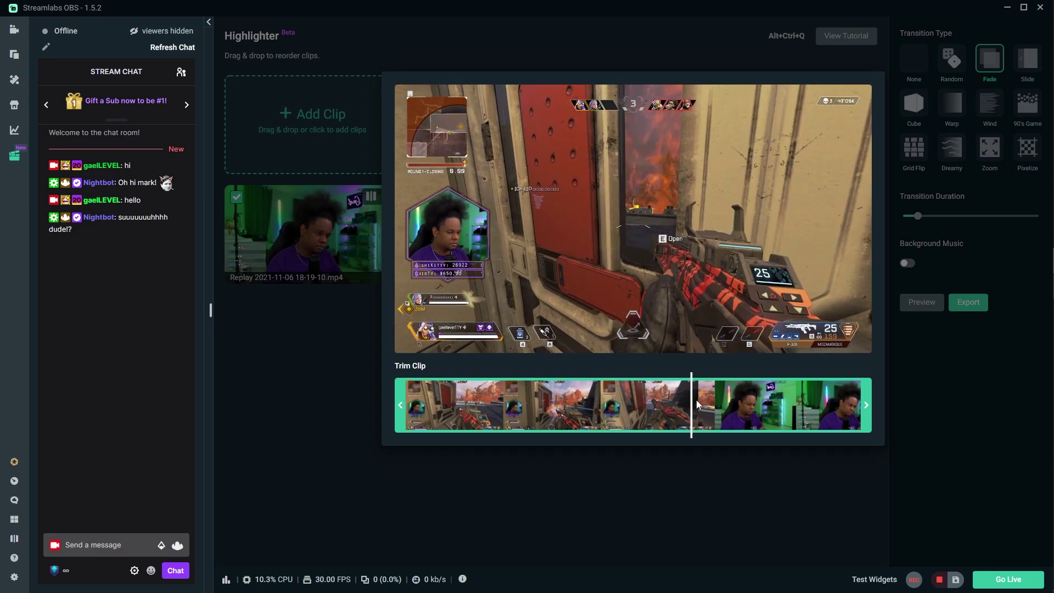
{"action": "left_click", "coordinate": [719, 397]}
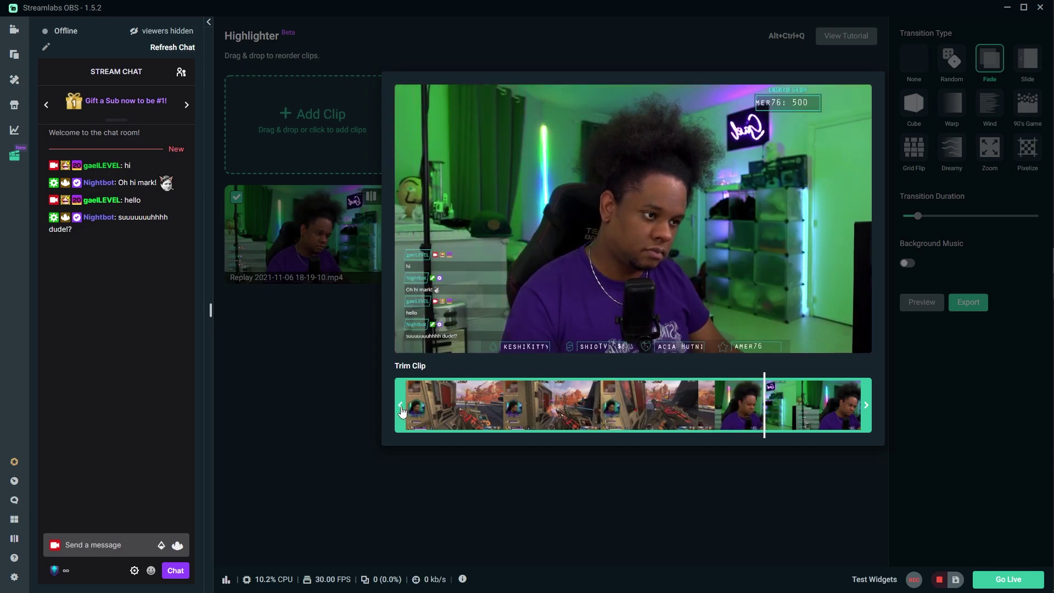
{"action": "left_click_drag", "start_coordinate": [400, 405], "coordinate": [720, 409]}
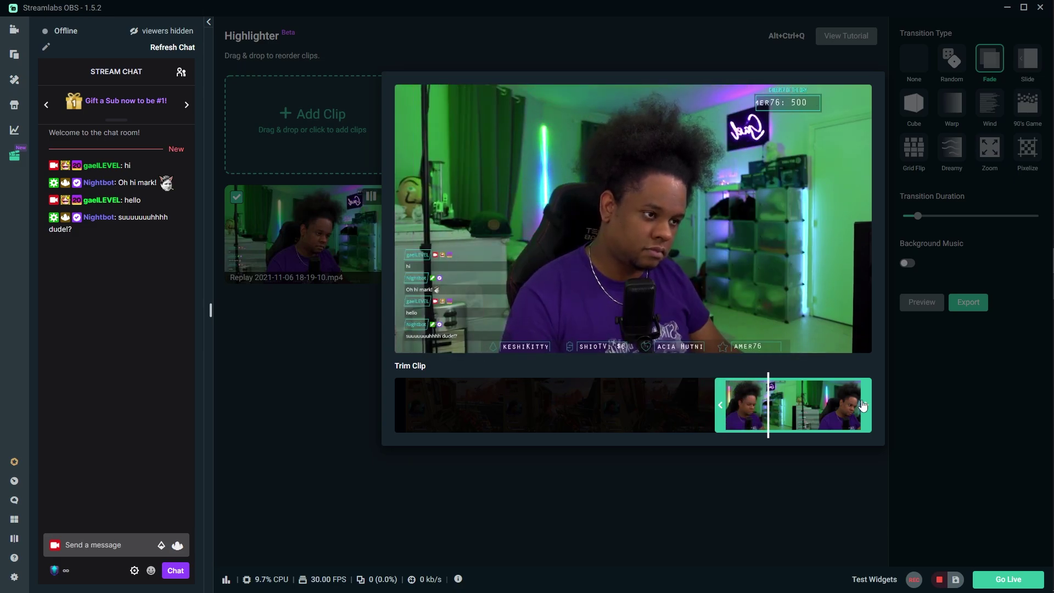
{"action": "left_click_drag", "start_coordinate": [866, 405], "coordinate": [824, 407]}
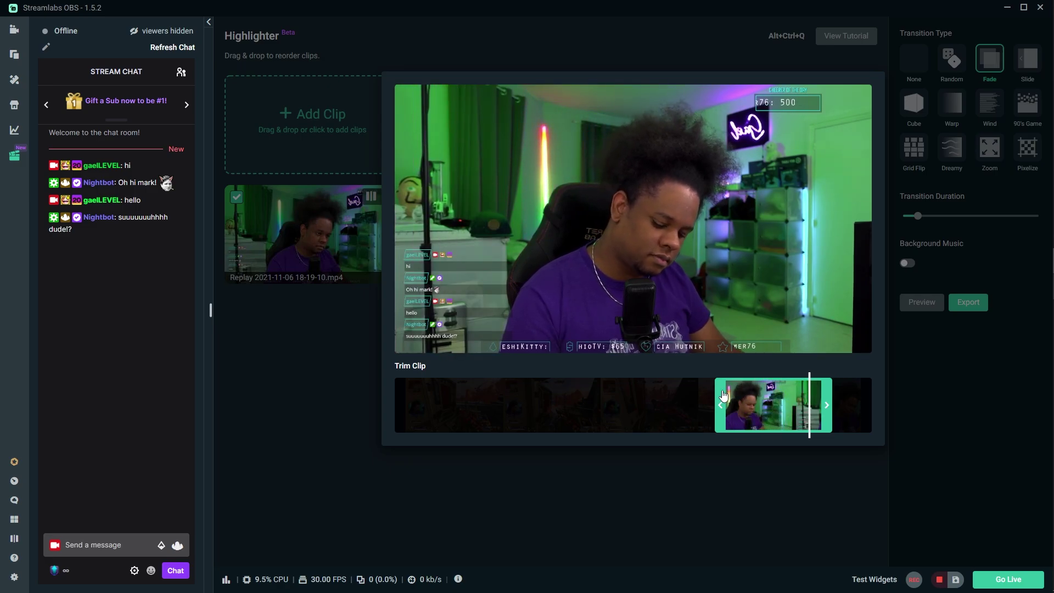
{"action": "left_click", "coordinate": [746, 480]}
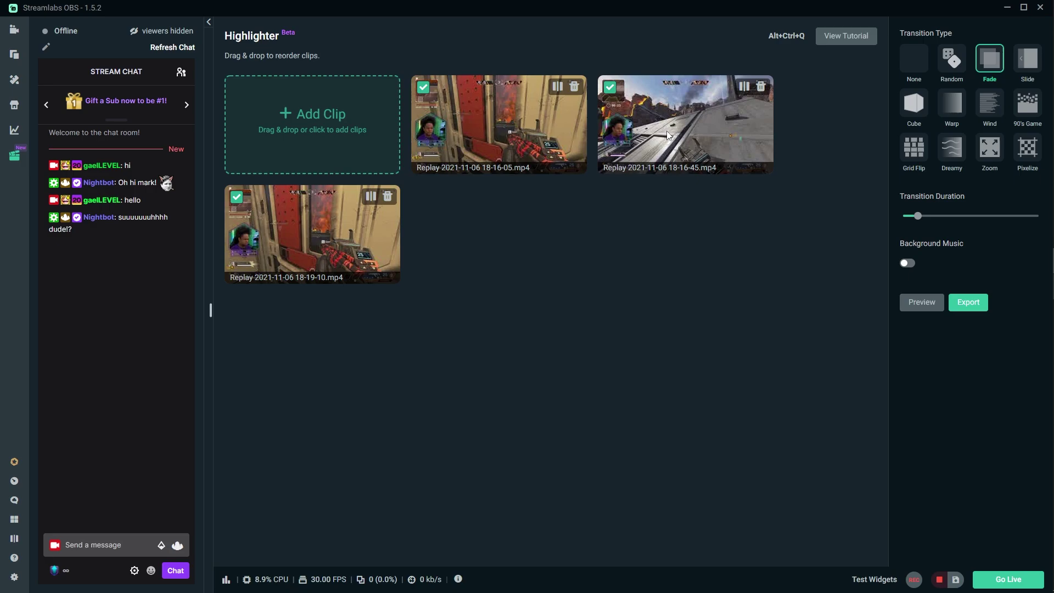
Step: Review the trims on the red-door and outdoor gameplay clips, then return to the clip grid
{"action": "left_click", "coordinate": [557, 87]}
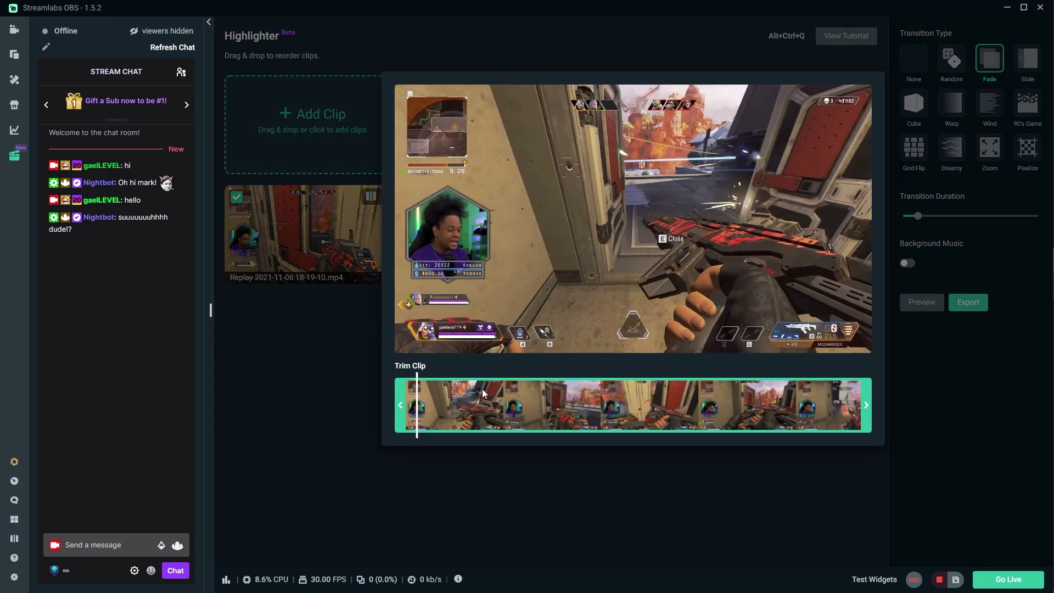
{"action": "key", "text": "Escape"}
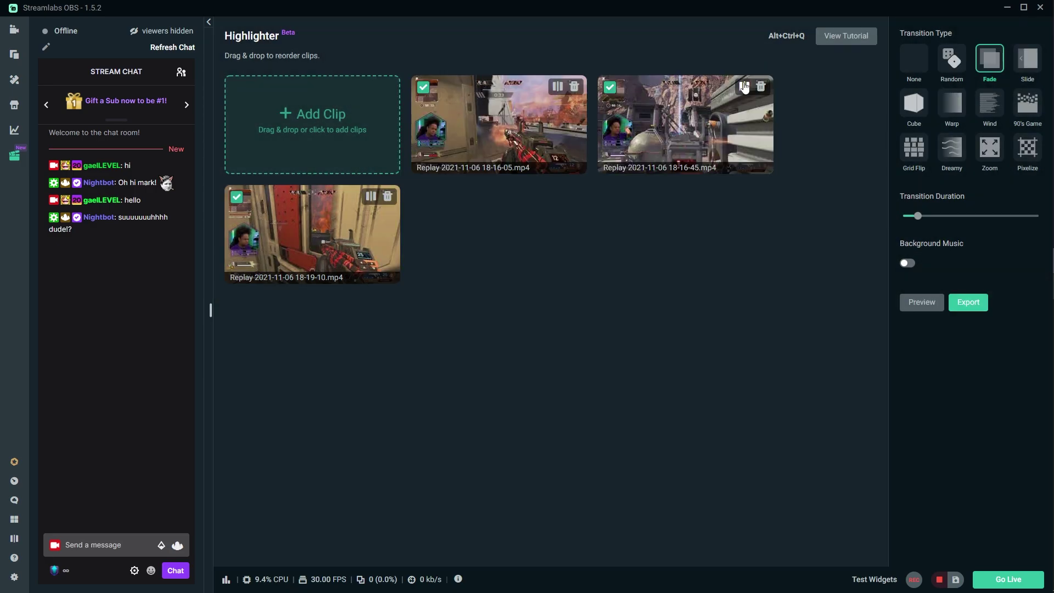
{"action": "left_click", "coordinate": [741, 86]}
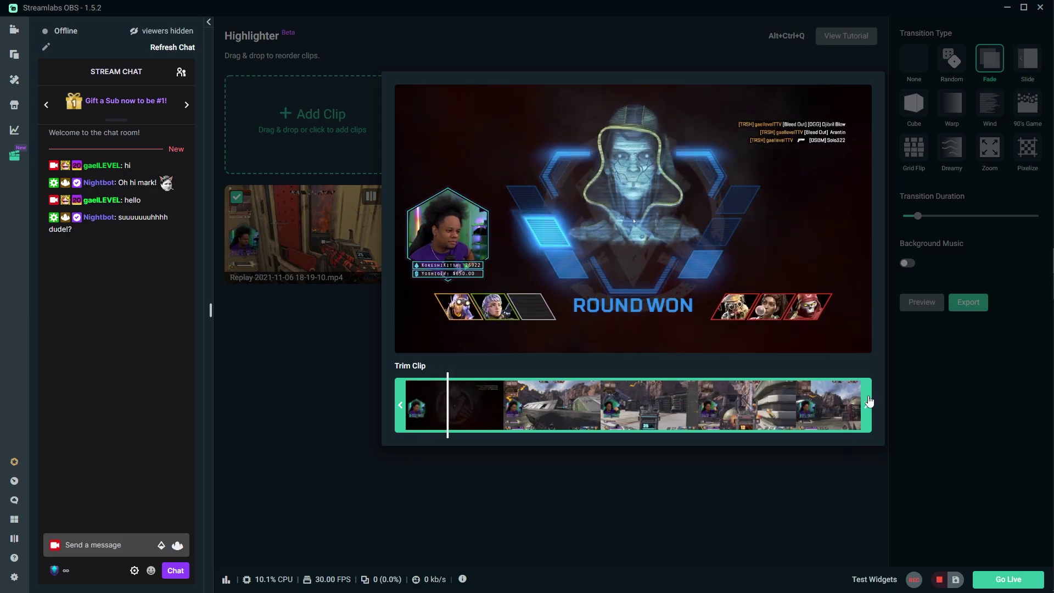
{"action": "left_click", "coordinate": [495, 453]}
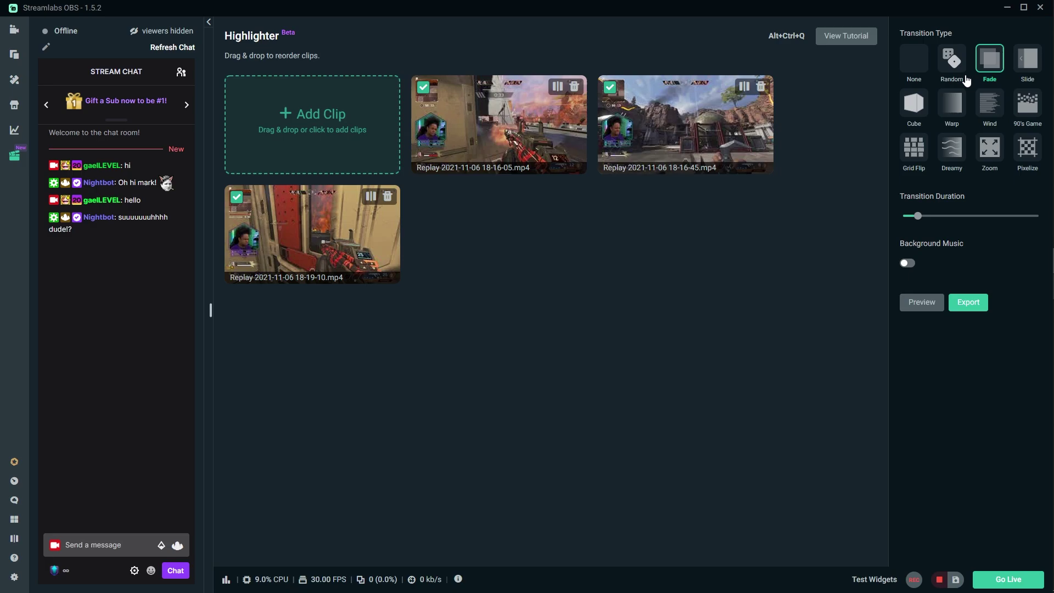
Step: Join the clips with the 90's Game transition, shortened to about 0.7 seconds
{"action": "left_click", "coordinate": [955, 62]}
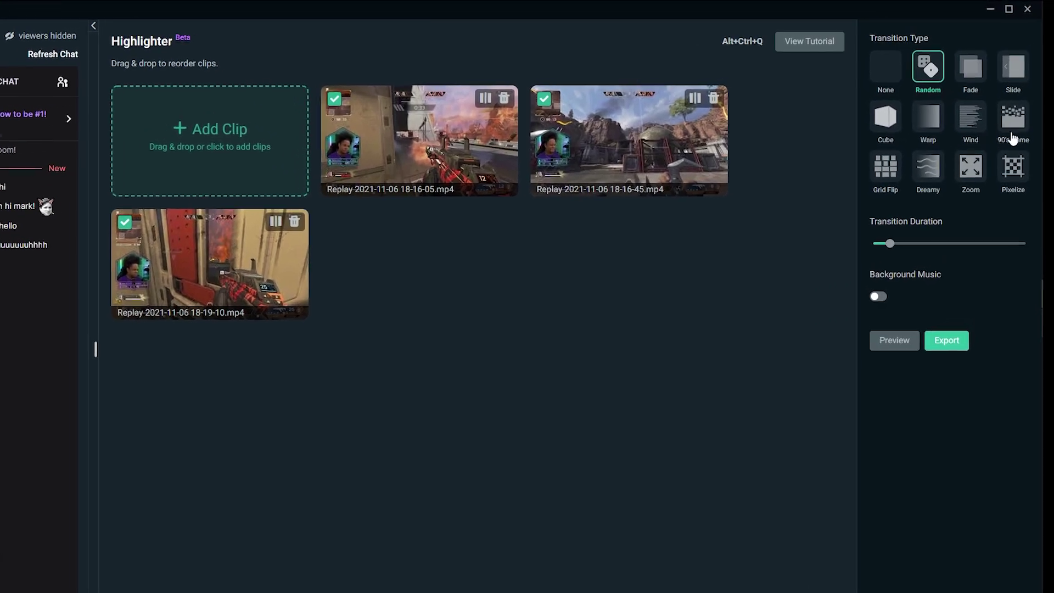
{"action": "left_click", "coordinate": [1027, 102]}
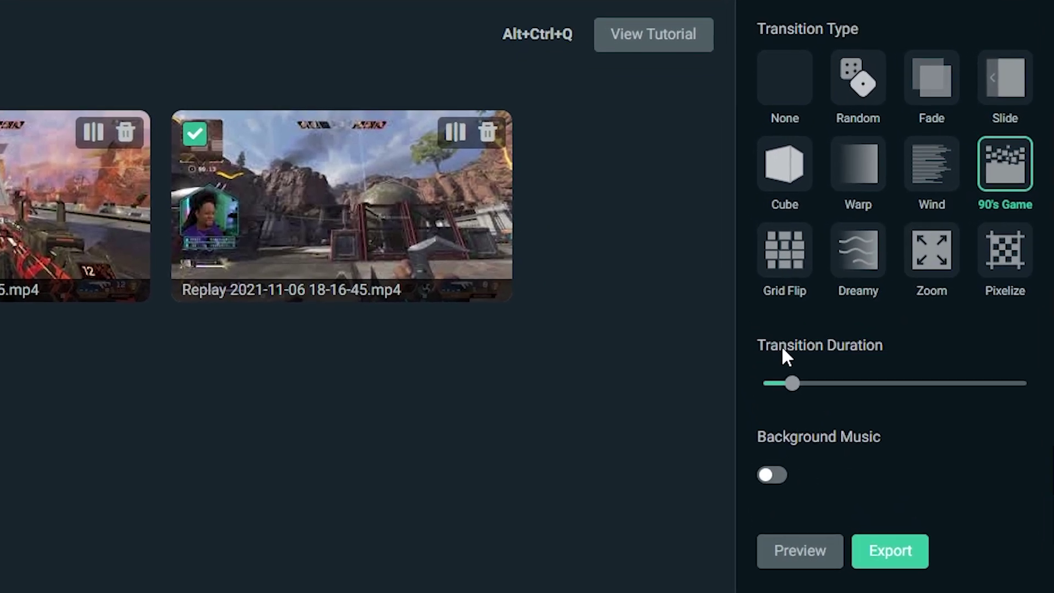
{"action": "mouse_move", "coordinate": [795, 349]}
{"action": "left_click_drag", "start_coordinate": [792, 385], "coordinate": [768, 384]}
Step: Turn on background music and render a preview of the joined clips
{"action": "left_click", "coordinate": [774, 476]}
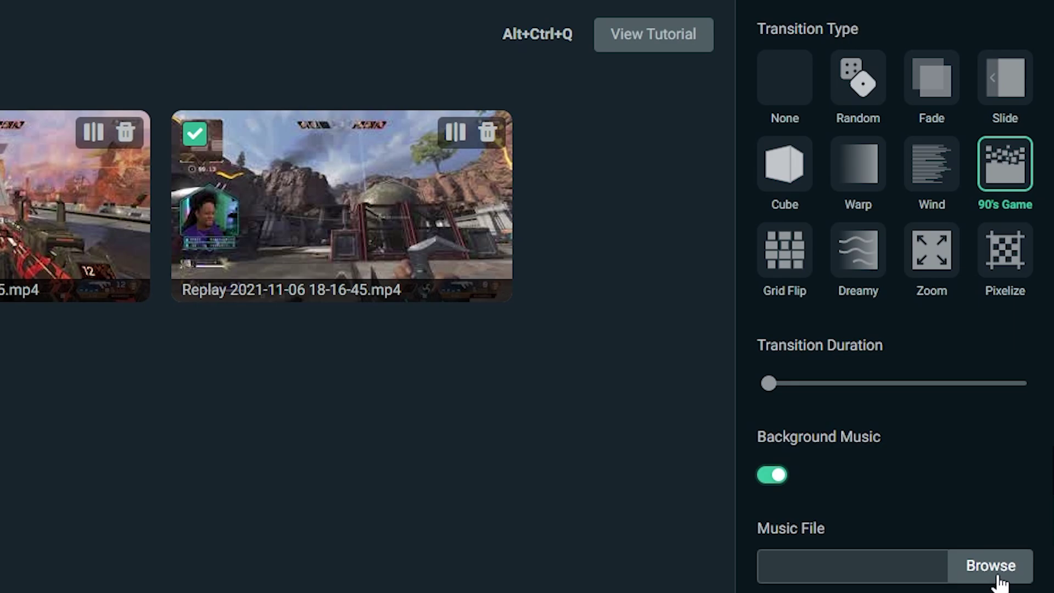
{"action": "scroll", "coordinate": [927, 546], "scroll_direction": "down", "scroll_amount": 4}
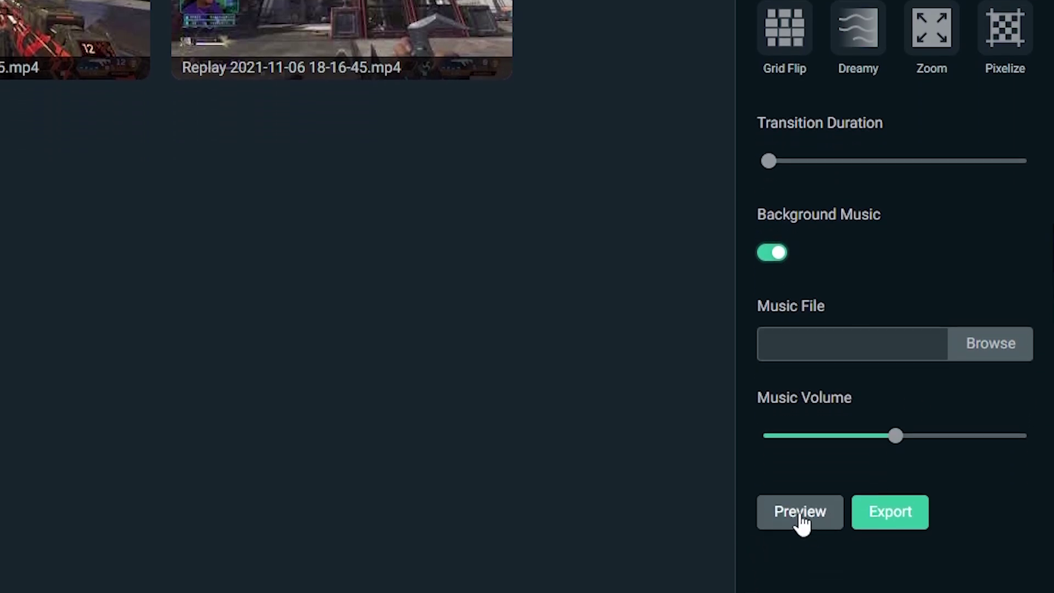
{"action": "left_click", "coordinate": [794, 519]}
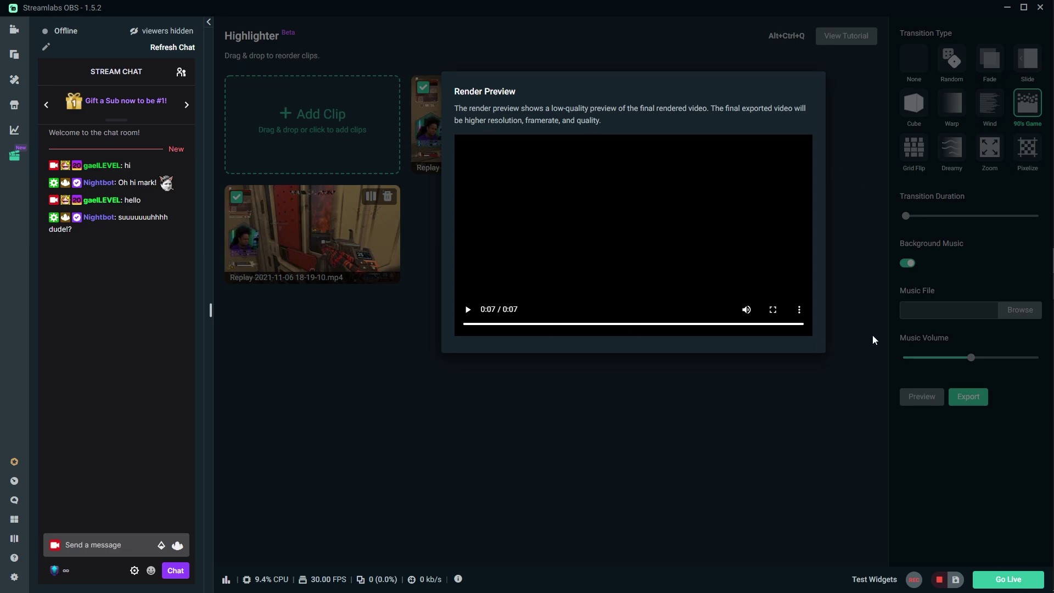
Step: Export the highlight as My Video at 1080p resolution and 60 FPS
{"action": "left_click", "coordinate": [860, 357]}
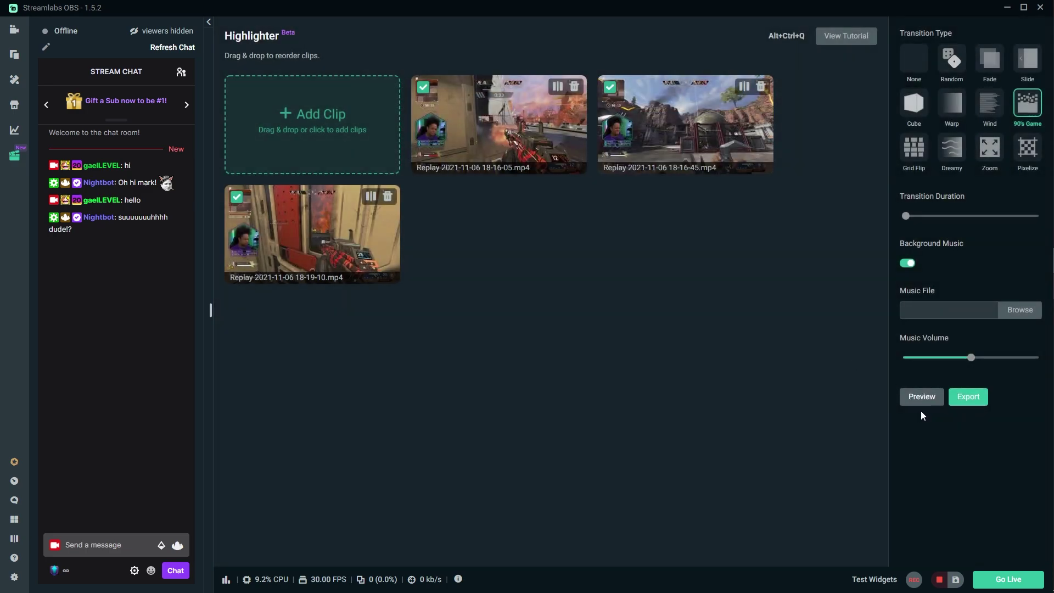
{"action": "left_click", "coordinate": [972, 398]}
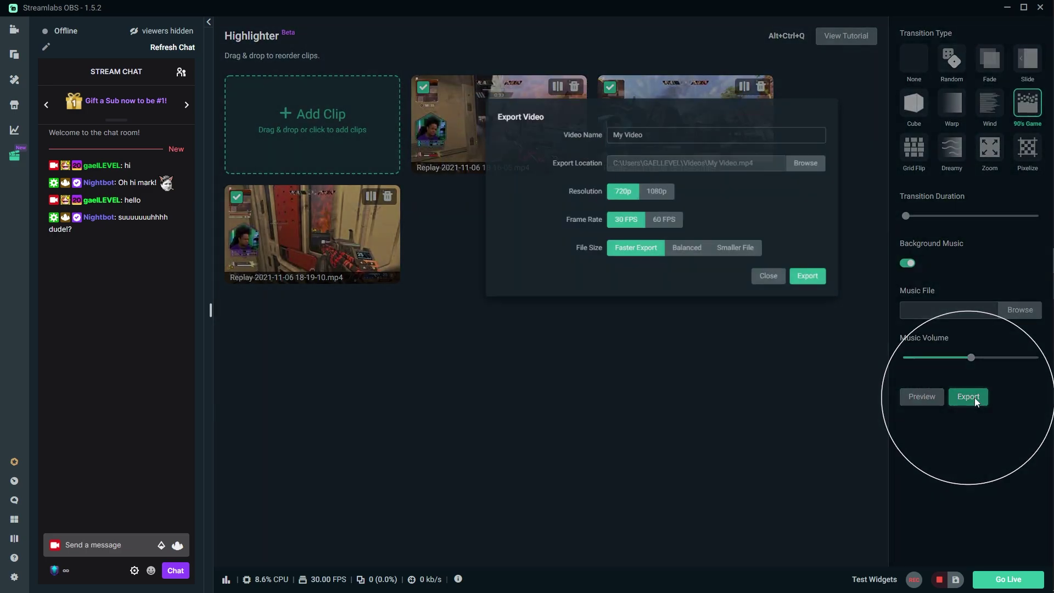
{"action": "triple_click", "coordinate": [628, 108]}
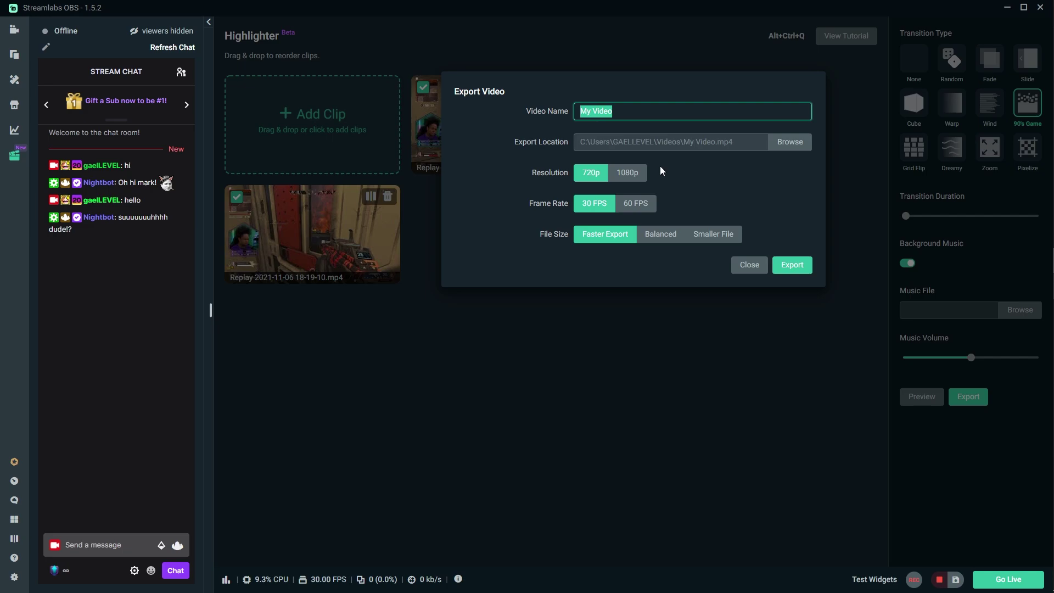
{"action": "left_click", "coordinate": [628, 174]}
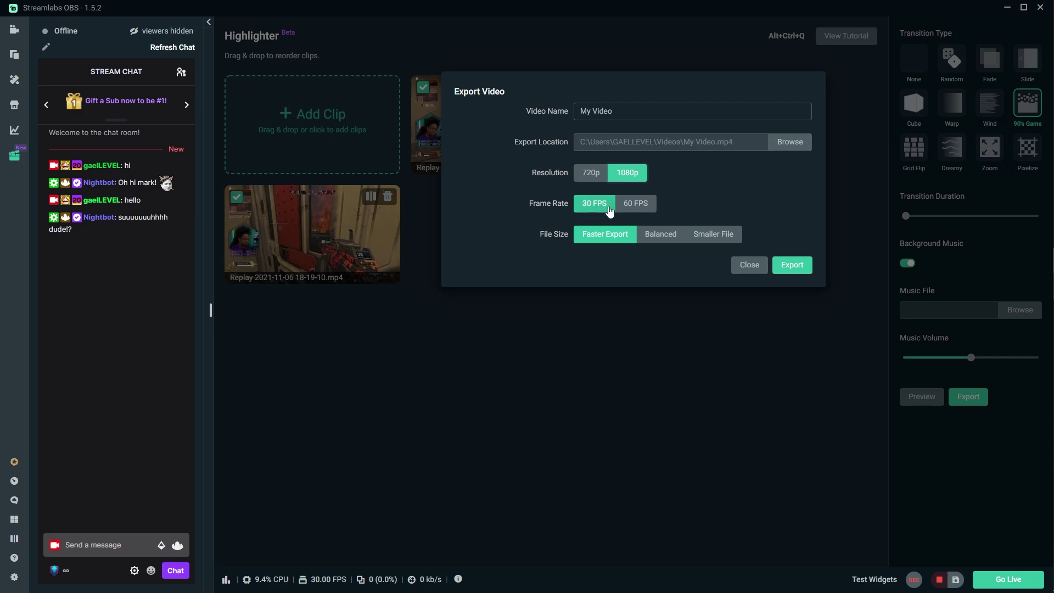
{"action": "left_click", "coordinate": [631, 207]}
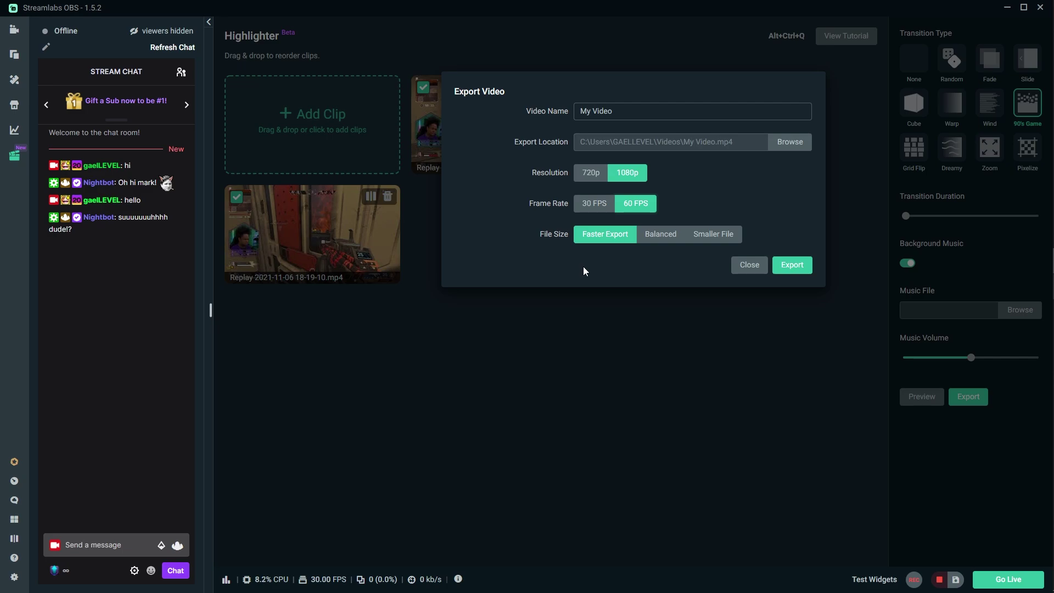
{"action": "left_click", "coordinate": [802, 268]}
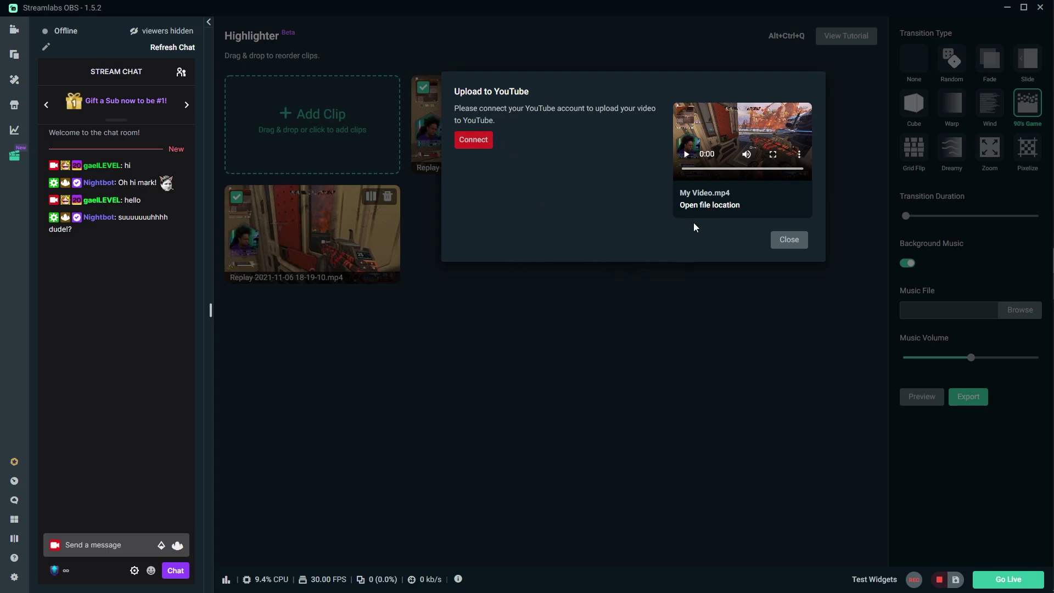
Step: Open the exported My Video.mp4 from the Videos folder in Films & TV and watch it full screen
{"action": "left_click", "coordinate": [714, 206]}
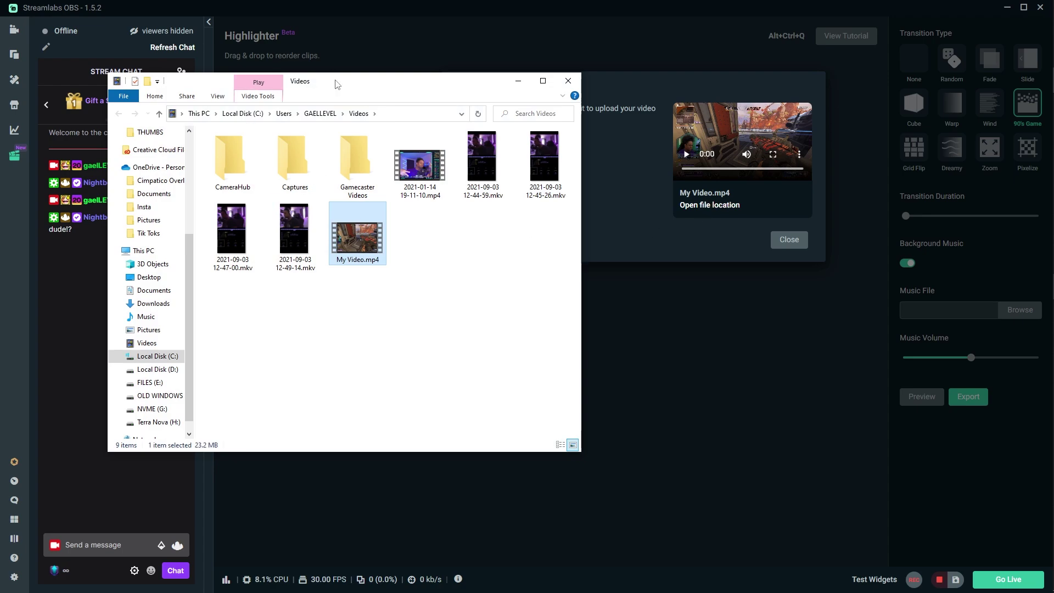
{"action": "key", "text": "Return"}
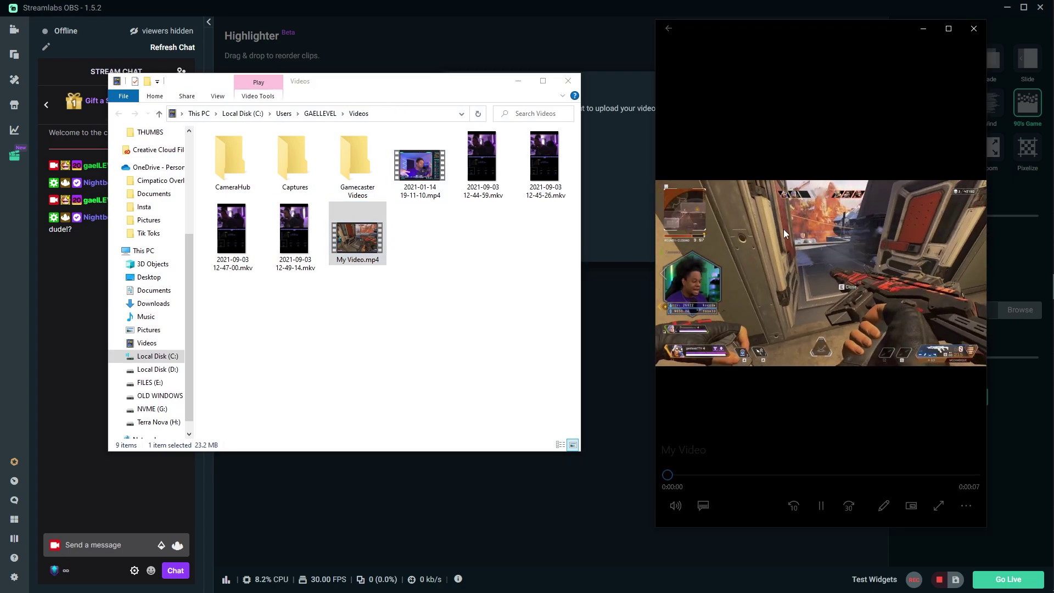
{"action": "double_click", "coordinate": [838, 262]}
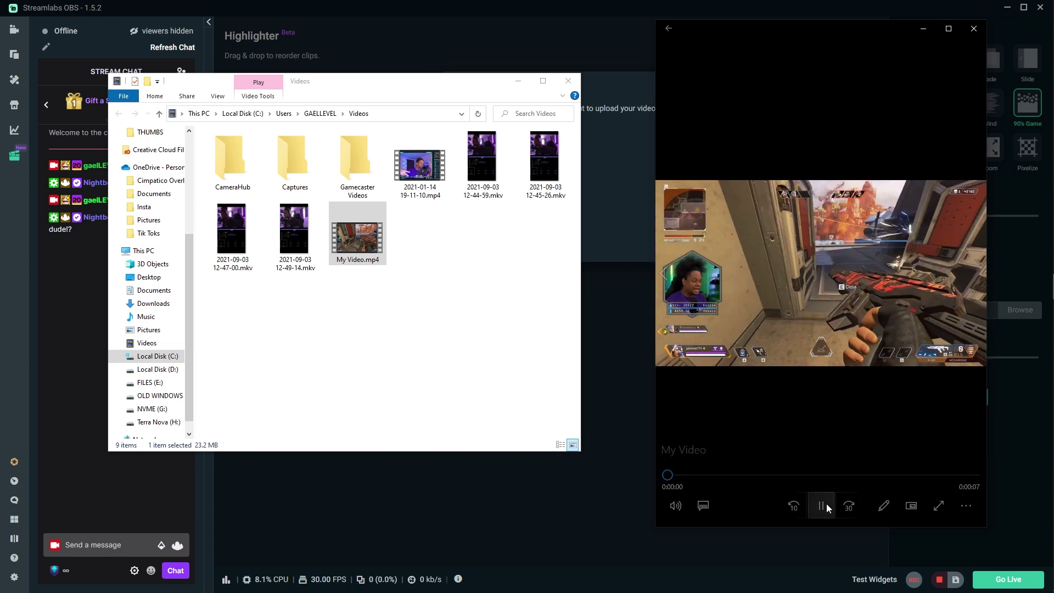
{"action": "double_click", "coordinate": [769, 308]}
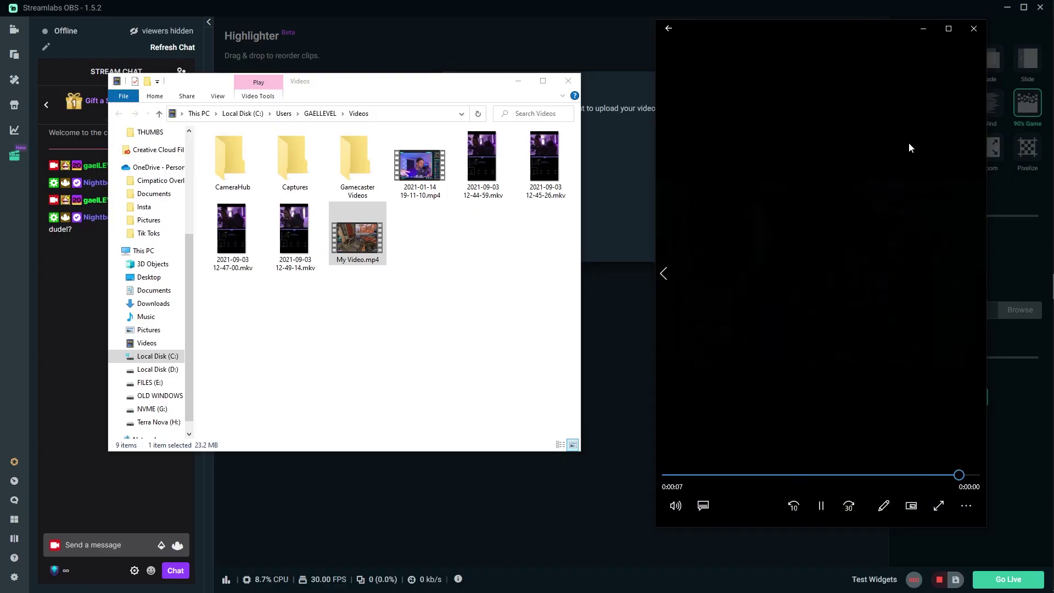
{"action": "key", "text": "alt+Tab"}
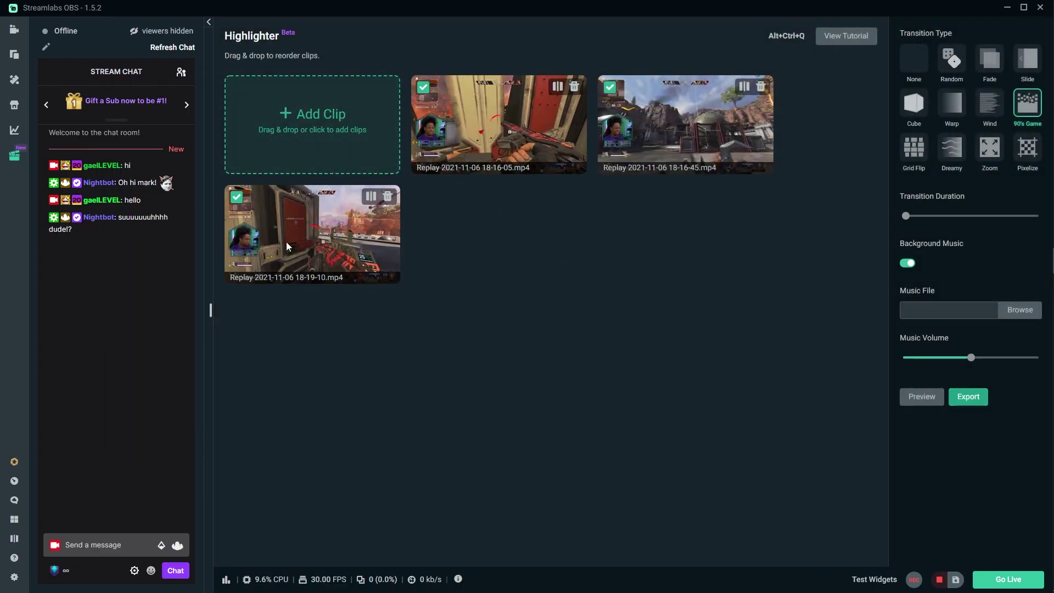
Step: Reorder the clips to 18-16-05, 18-19-10, 18-16-45, then bring up the Add Clip file picker
{"action": "left_click_drag", "start_coordinate": [289, 241], "coordinate": [521, 124]}
{"action": "left_click_drag", "start_coordinate": [658, 138], "coordinate": [586, 120]}
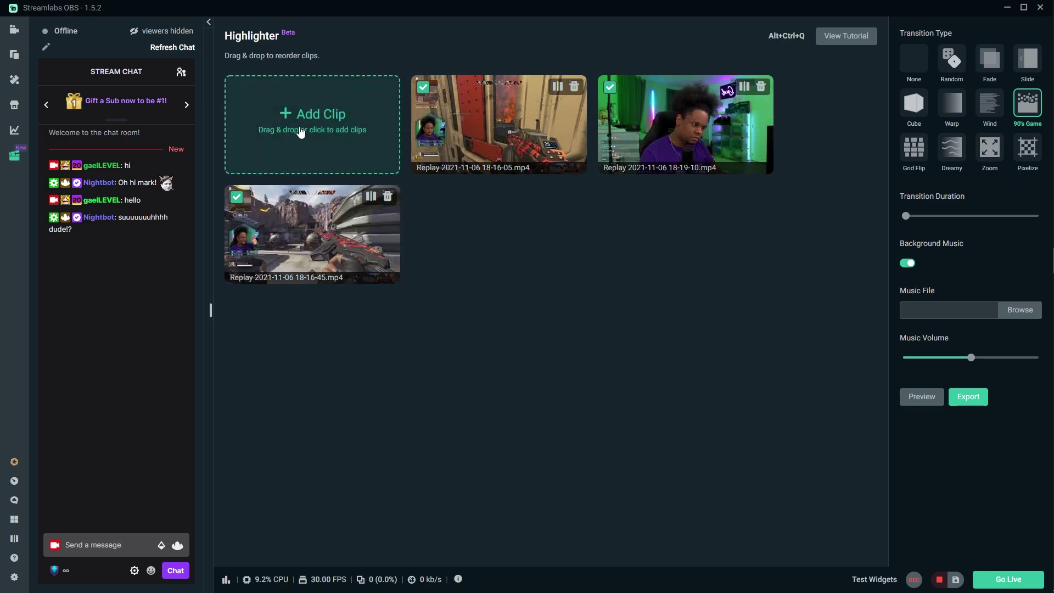
{"action": "left_click", "coordinate": [278, 122]}
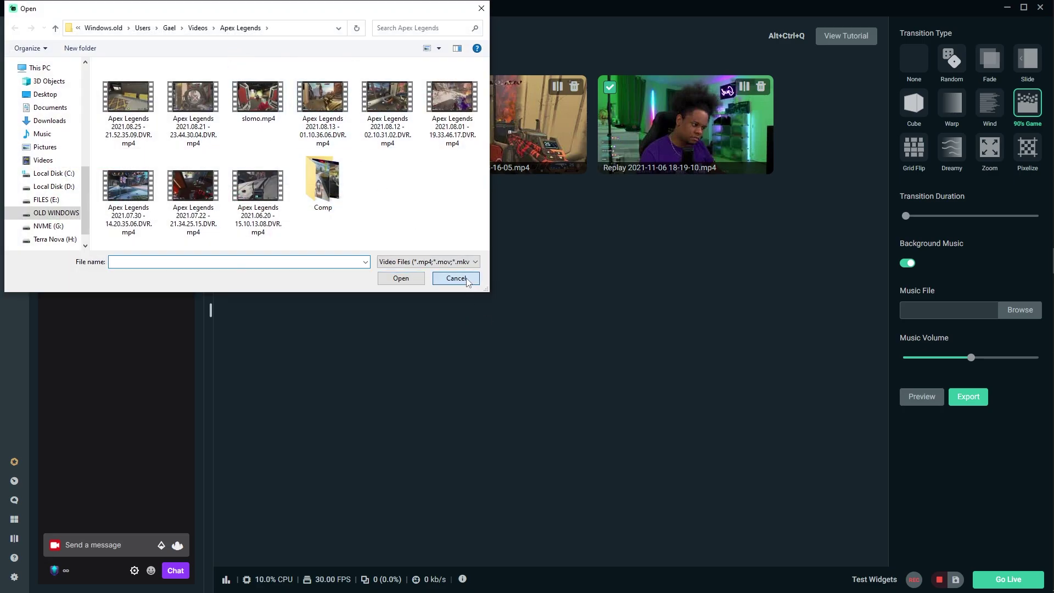